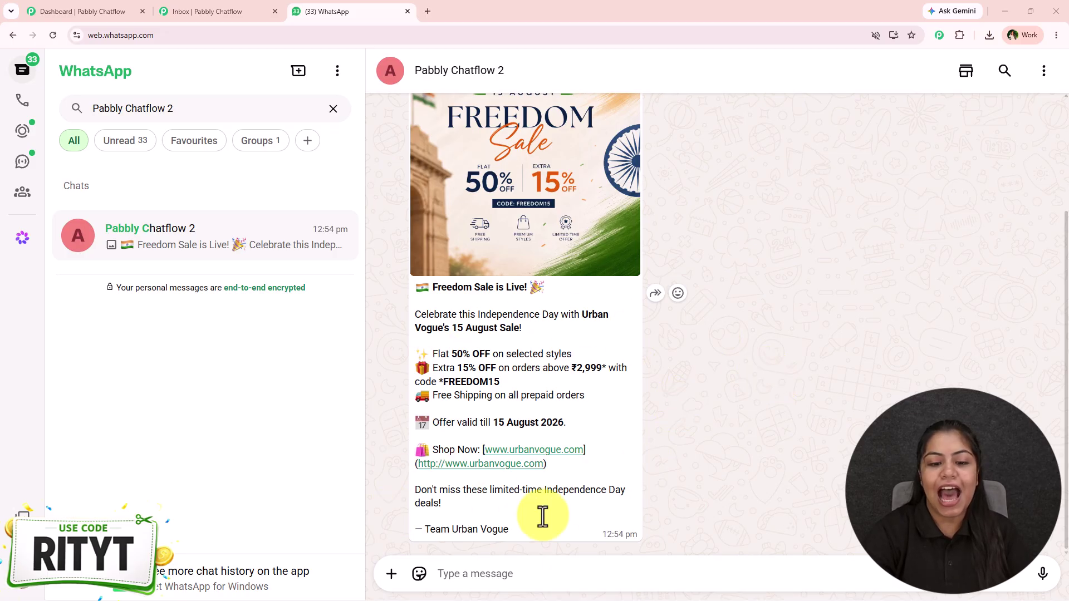
Examine the Freedom Sale broadcast message received in the Pabbly Chatflow 2 chat, including its image and offer text
scroll(512, 390, up, 1)
scroll(510, 390, up, 2)
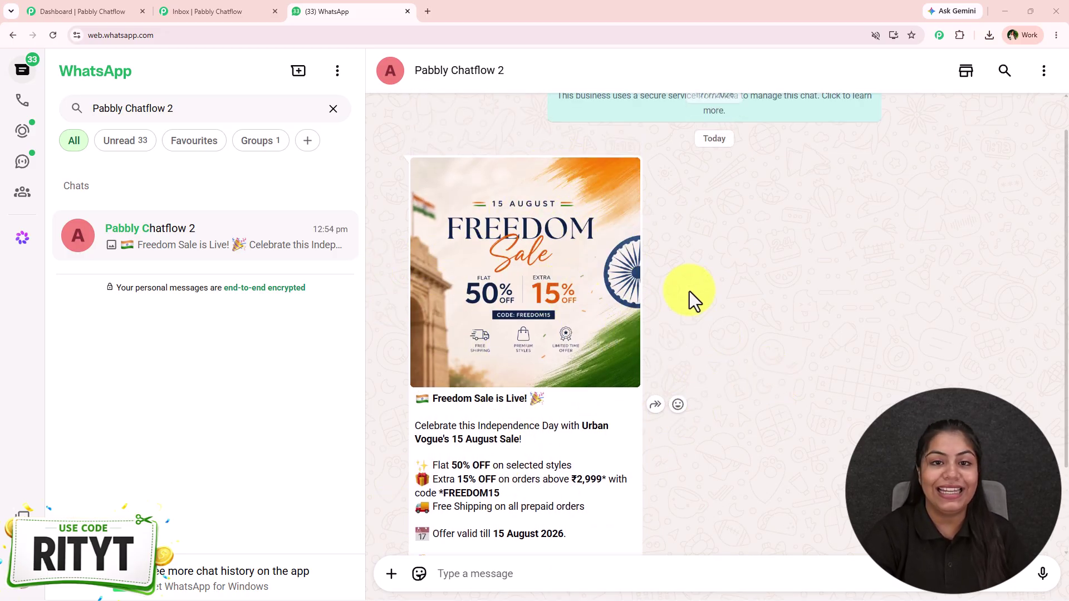
scroll(545, 379, down, 2)
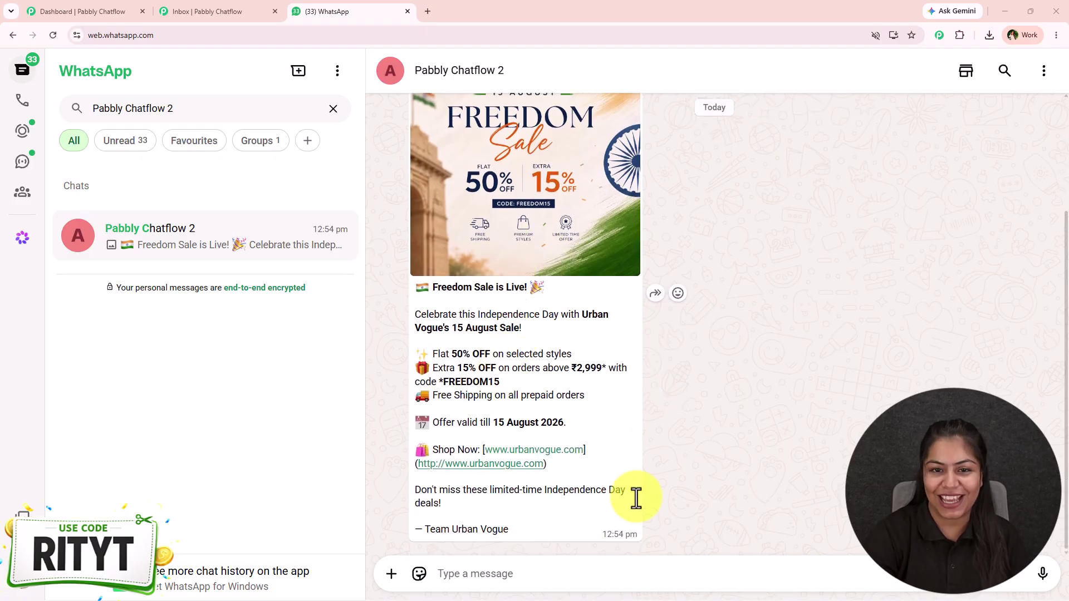
scroll(625, 318, up, 1)
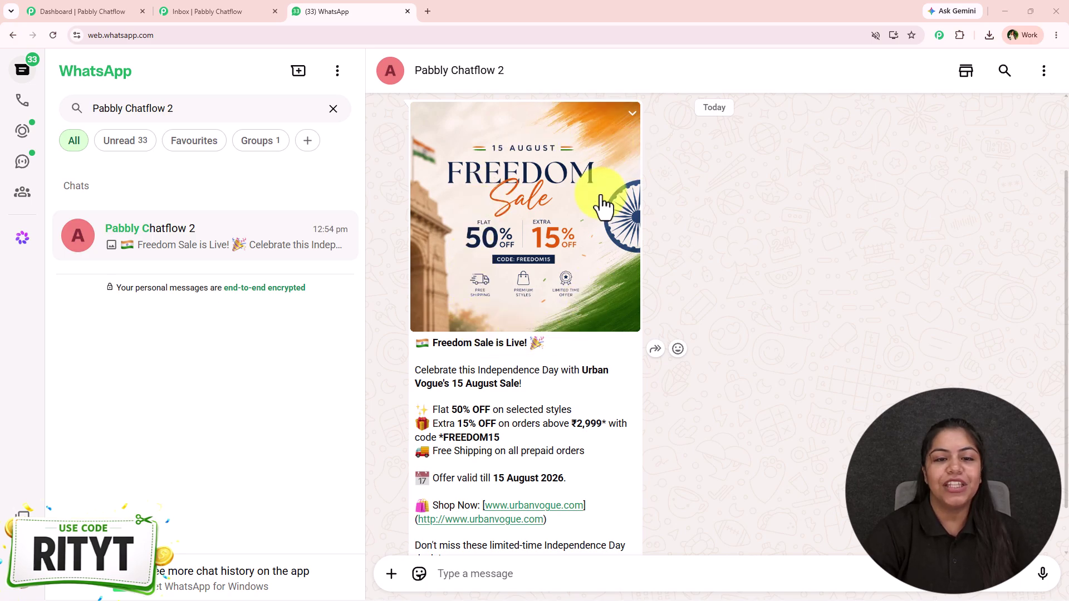
Open the pabbly.com/chatflow website in a new browser tab and dismiss its limited-time offer popup
click(433, 7)
click(432, 6)
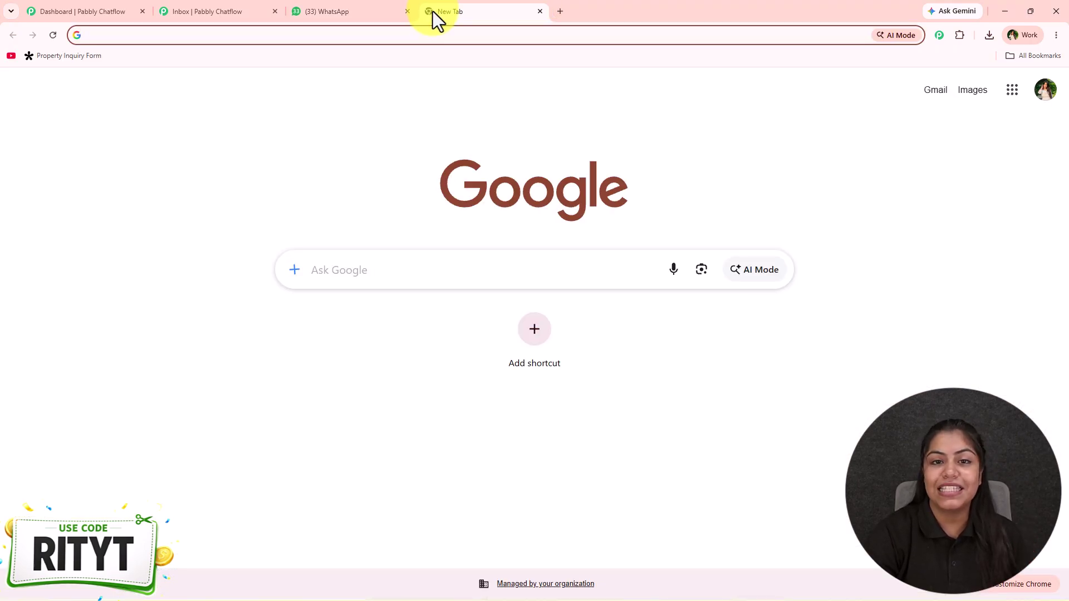
text(pabbly.com/chatf)
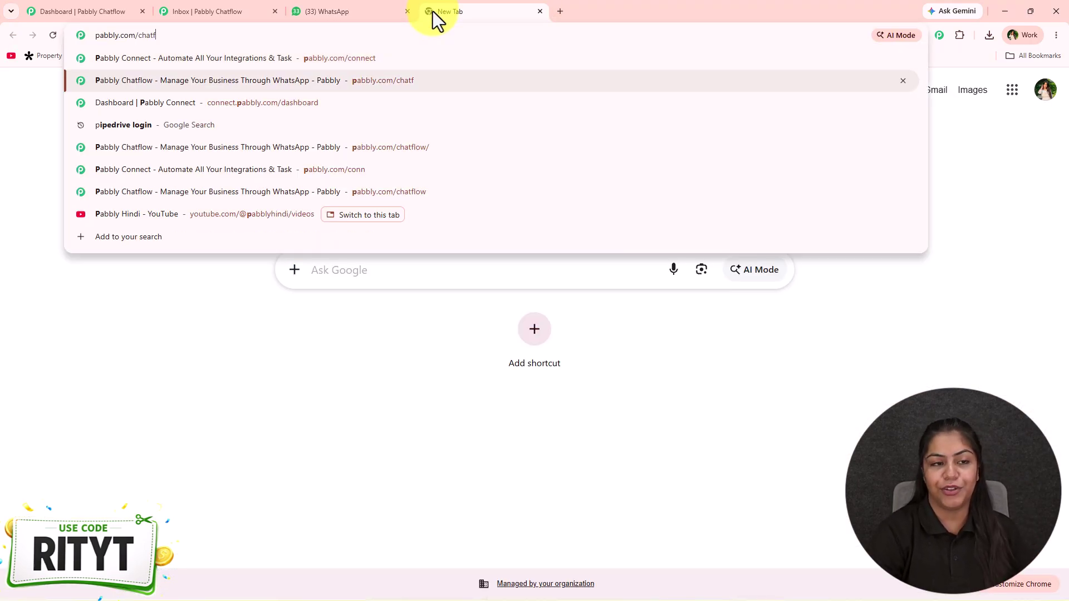
key(Return)
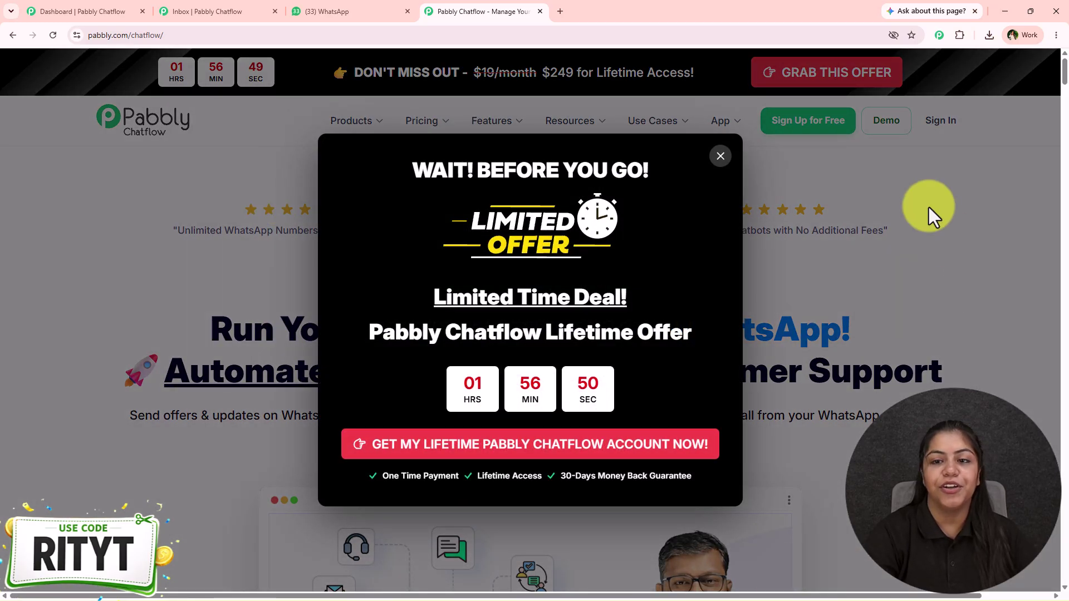
click(818, 196)
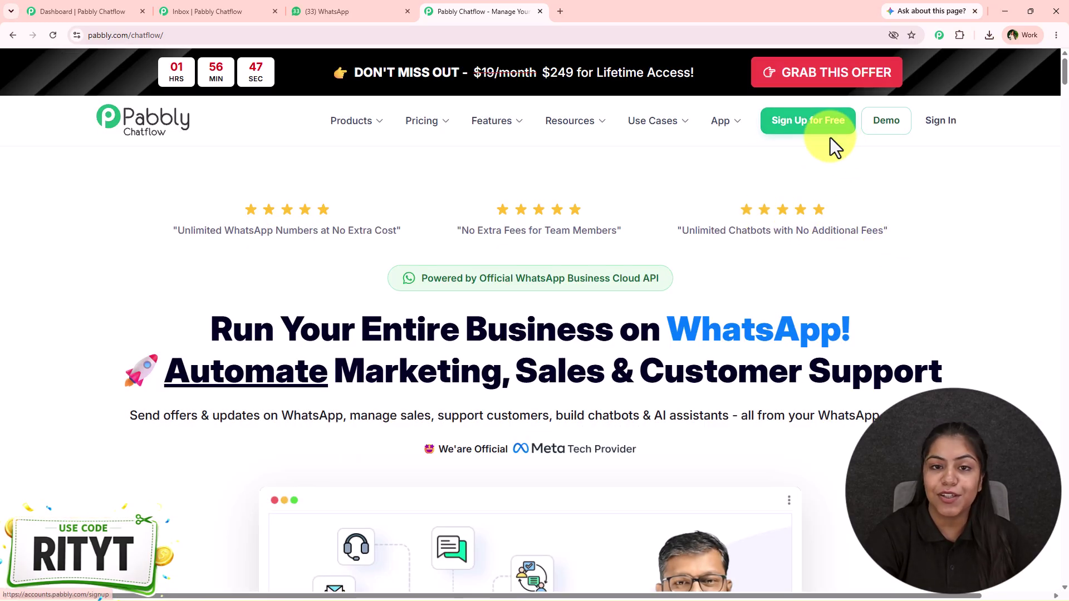
Examine the Chatflow landing page's headline, WhatsApp Business Cloud API label and the description of sending offers and building chatbots
drag(421, 278, 802, 279)
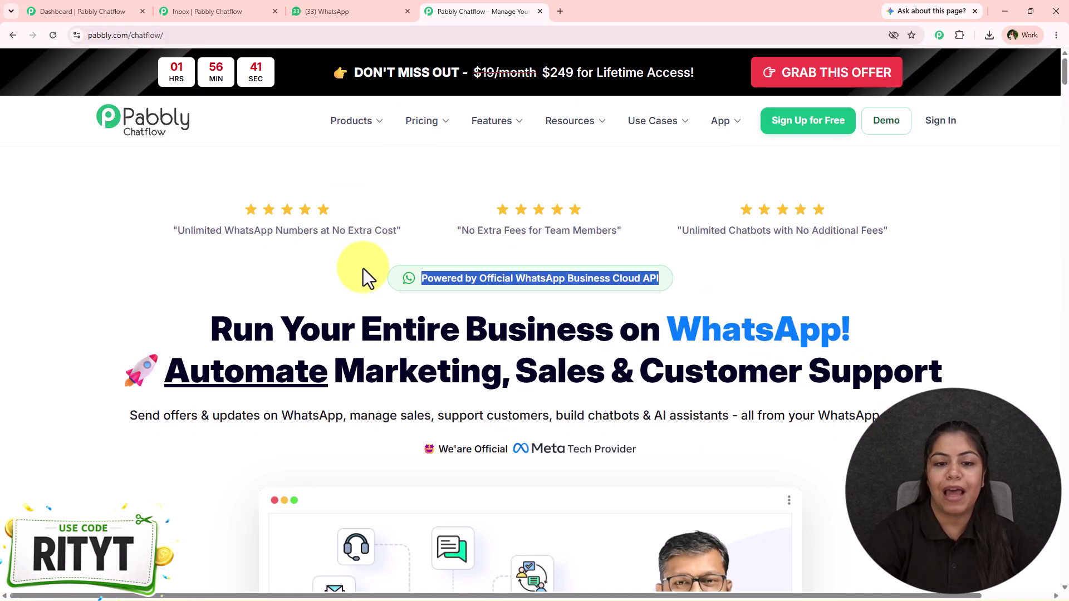
click(360, 288)
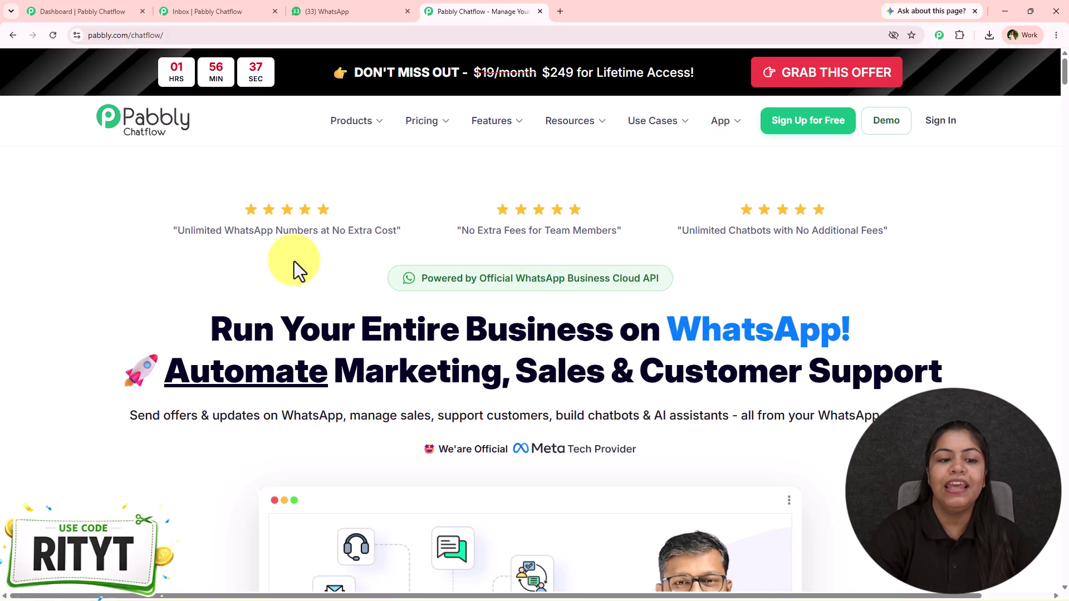
drag(200, 327, 881, 315)
click(881, 315)
drag(158, 373, 943, 370)
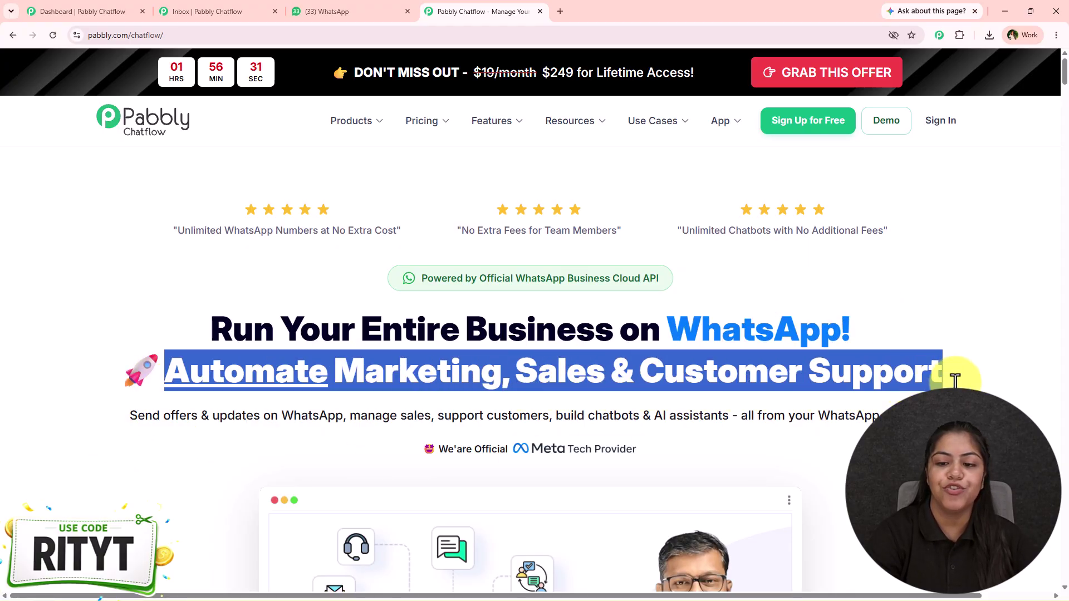
click(845, 314)
scroll(842, 311, down, 2)
drag(129, 305, 931, 306)
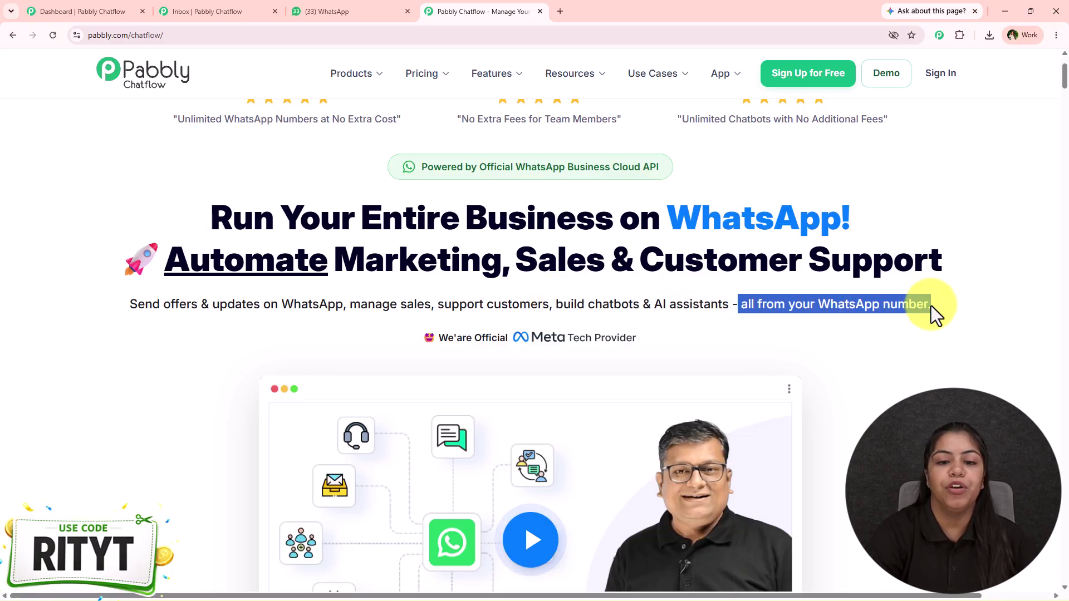
click(943, 325)
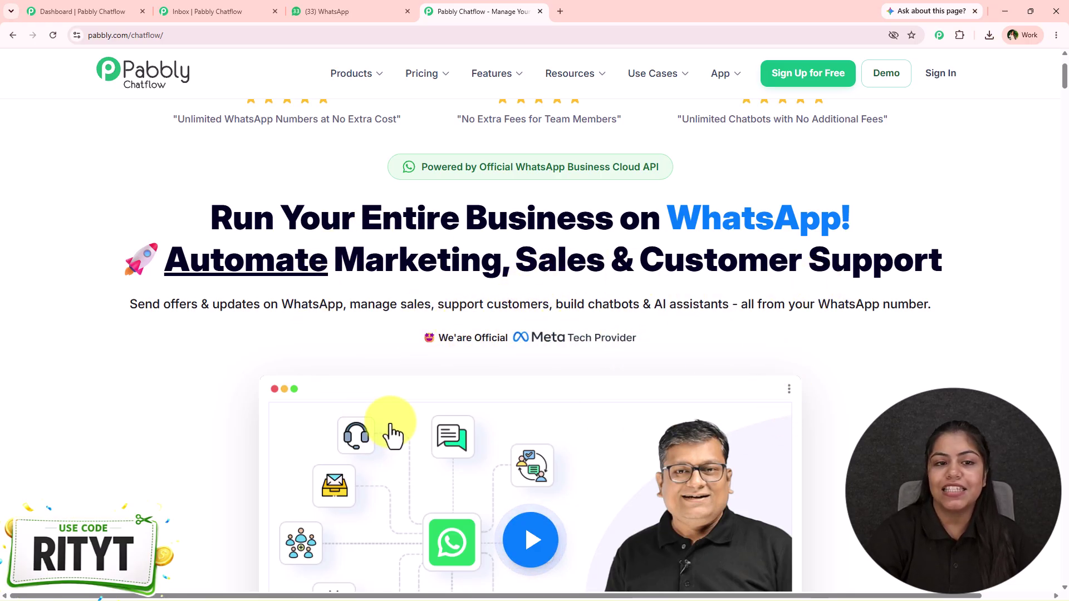
Look through the landing page's feature and tutorial sections, go back from the sign-up page, and return to the page's beginning
scroll(389, 430, down, 8)
scroll(284, 336, down, 3)
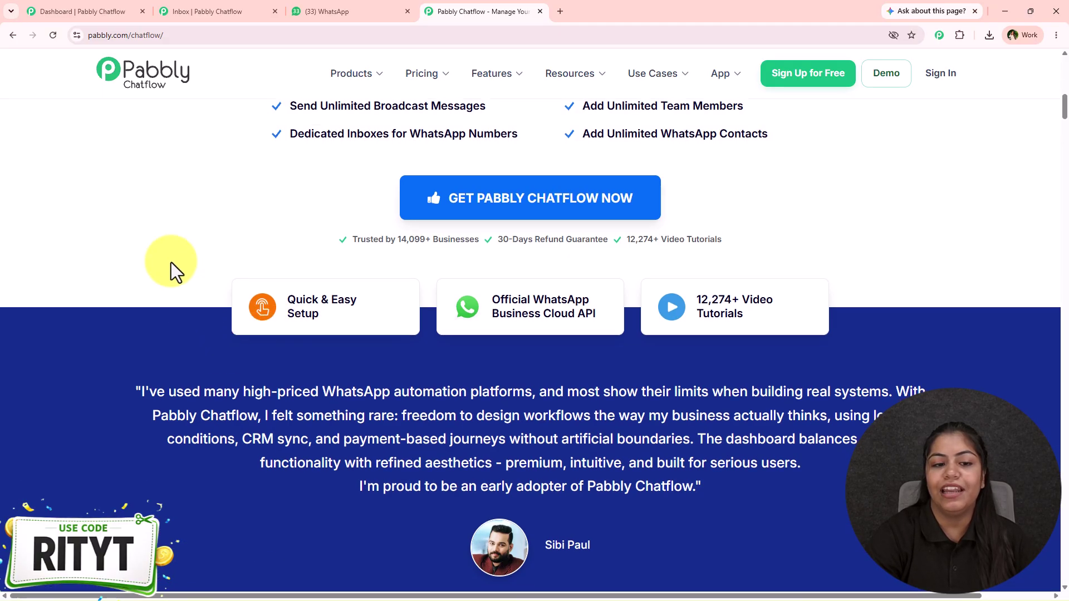
middle_click(167, 311)
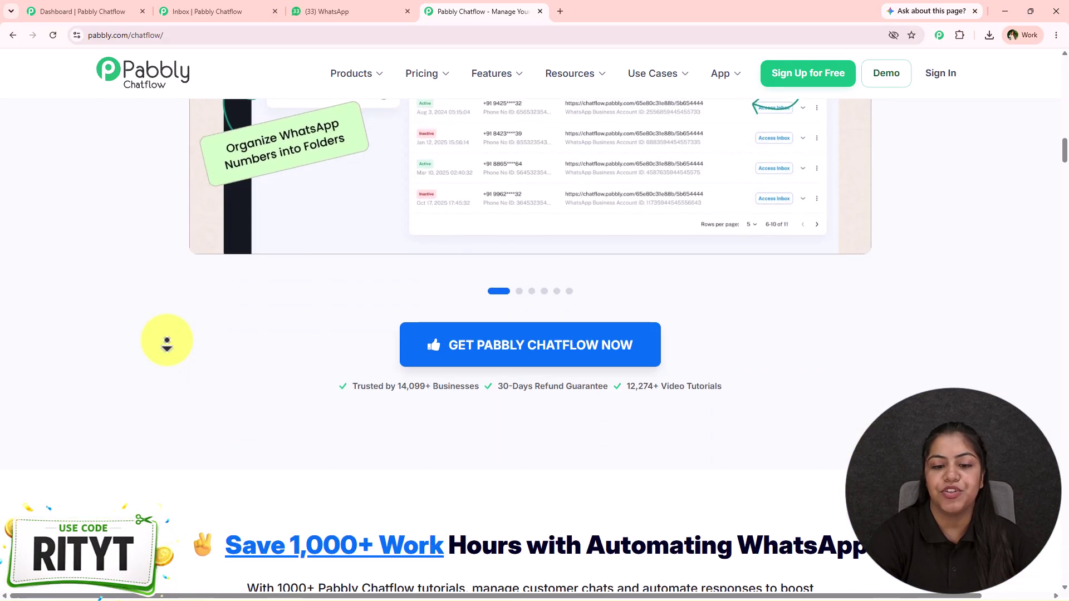
middle_click(167, 340)
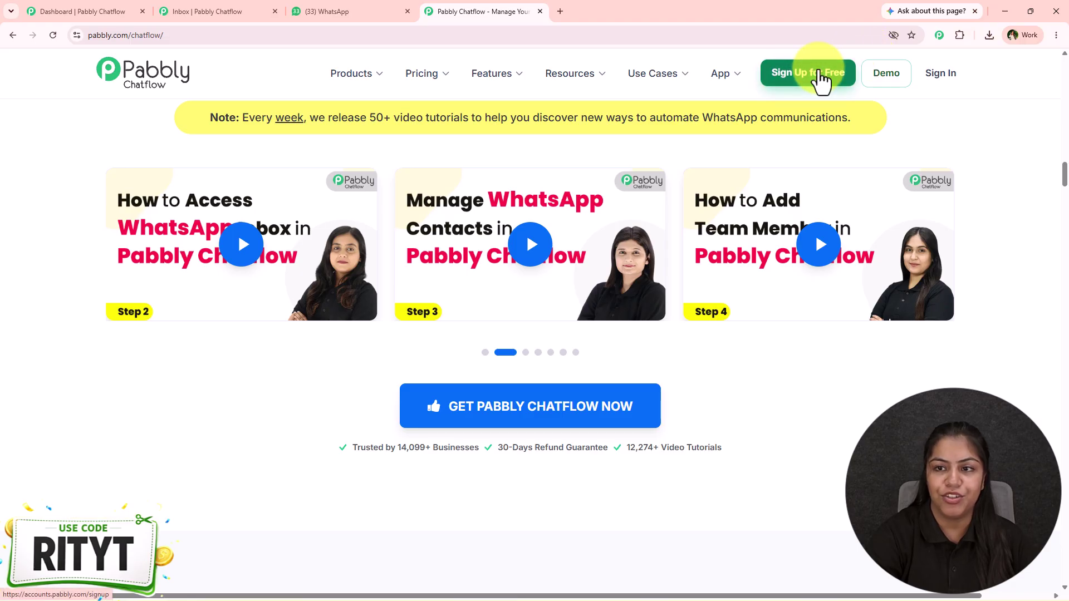
click(12, 35)
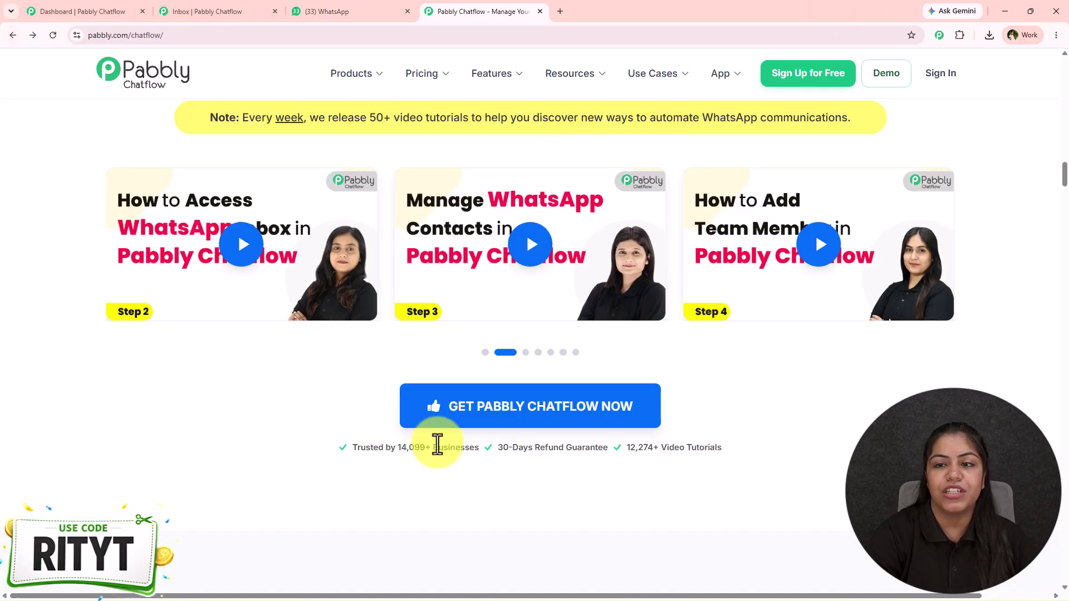
scroll(865, 430, up, 2)
scroll(864, 430, up, 5)
middle_click(972, 251)
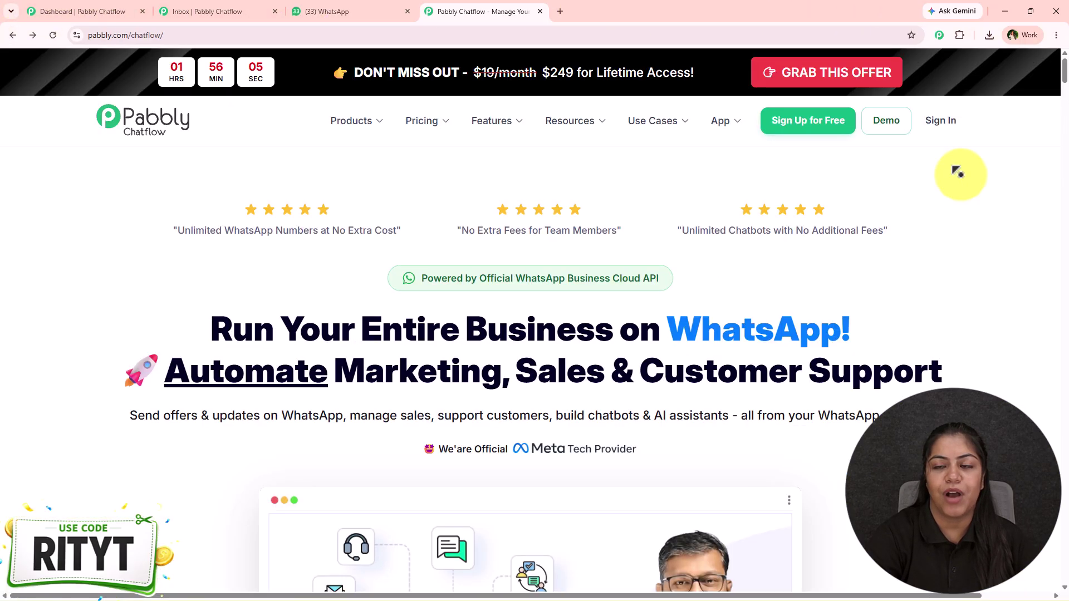
Open the lifetime offer, choose the Ultimate one-time plan in INR, and apply the coupon code RITYT at checkout
click(838, 75)
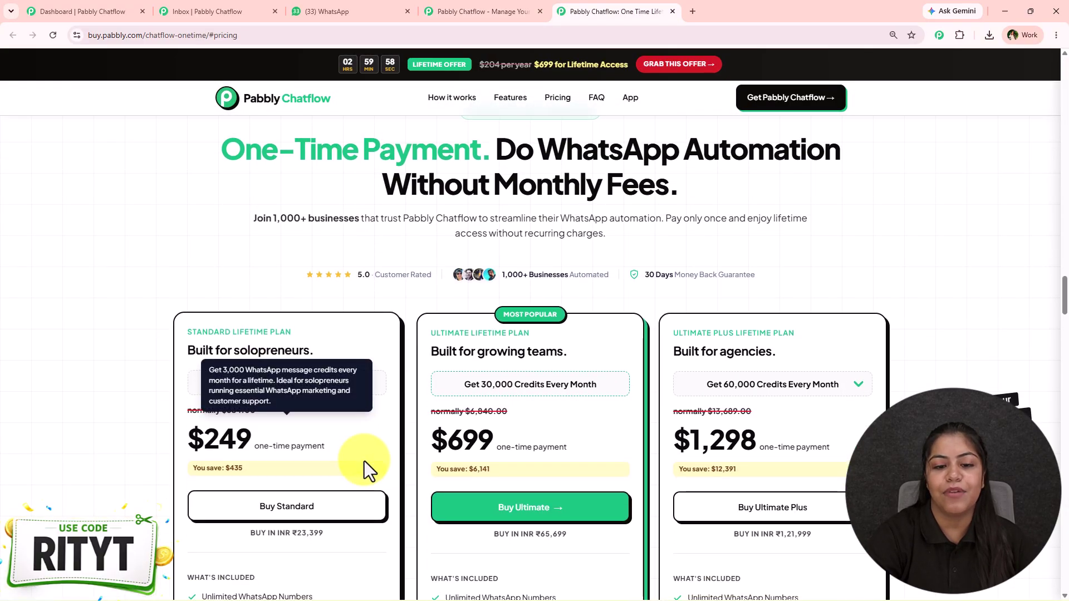
click(532, 422)
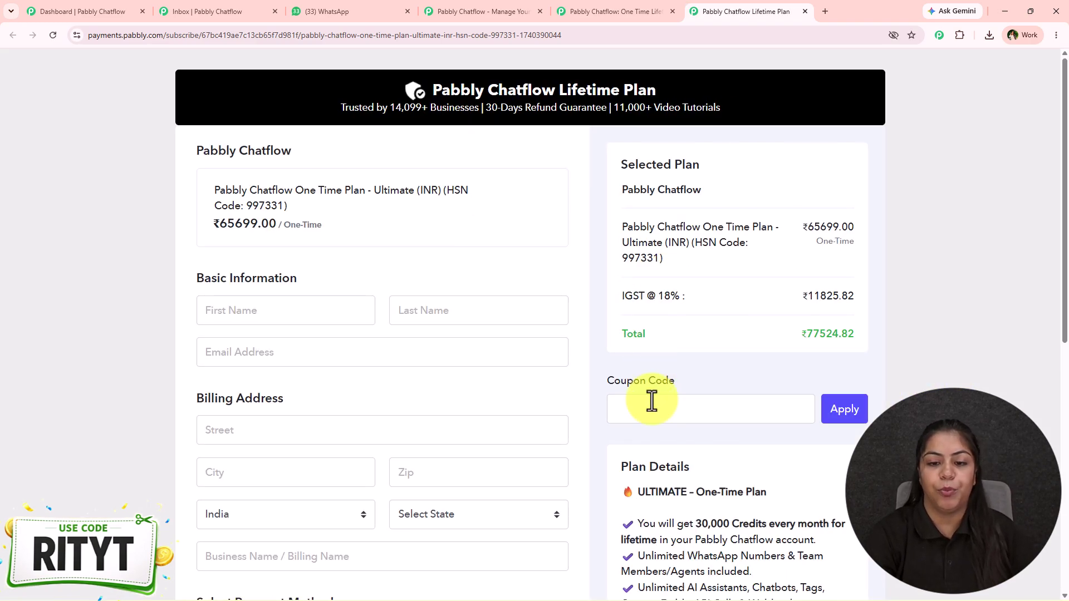
click(652, 401)
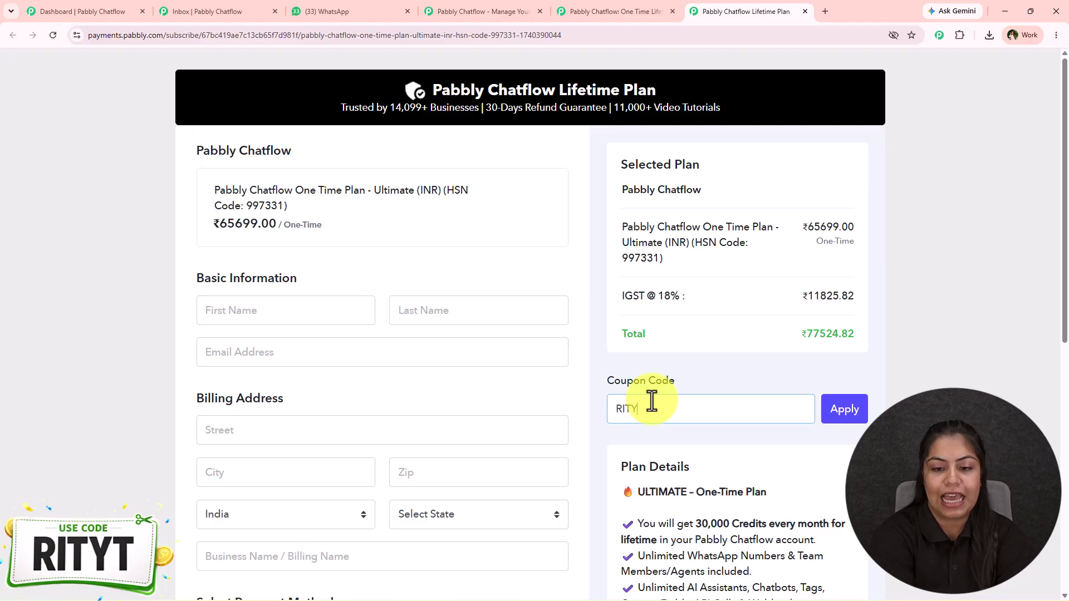
click(834, 419)
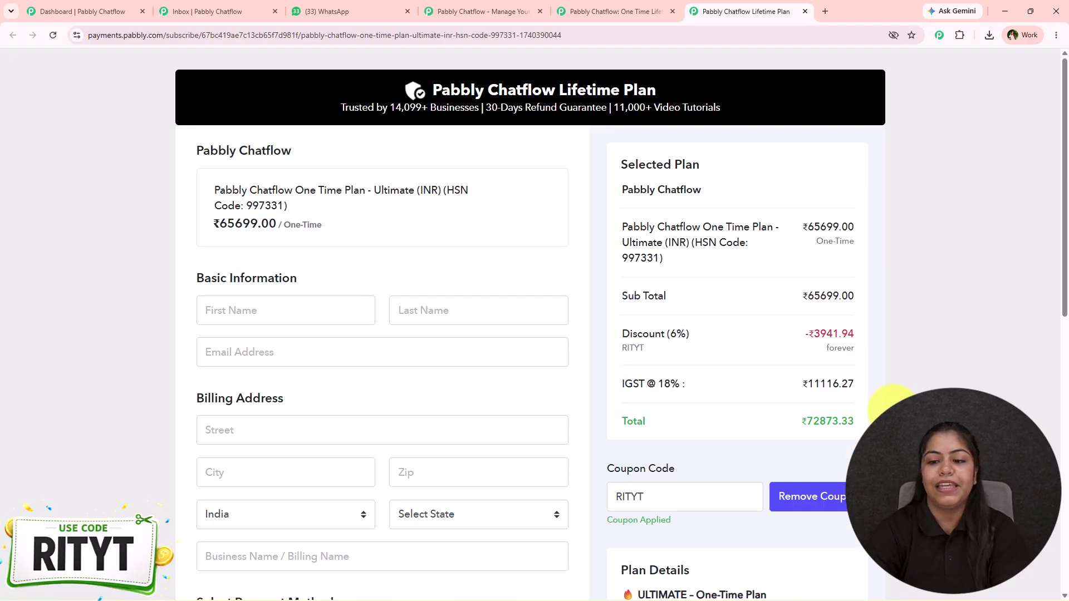
Examine the discount amount and the applied coupon code in the checkout's order summary
drag(804, 336, 889, 338)
click(889, 338)
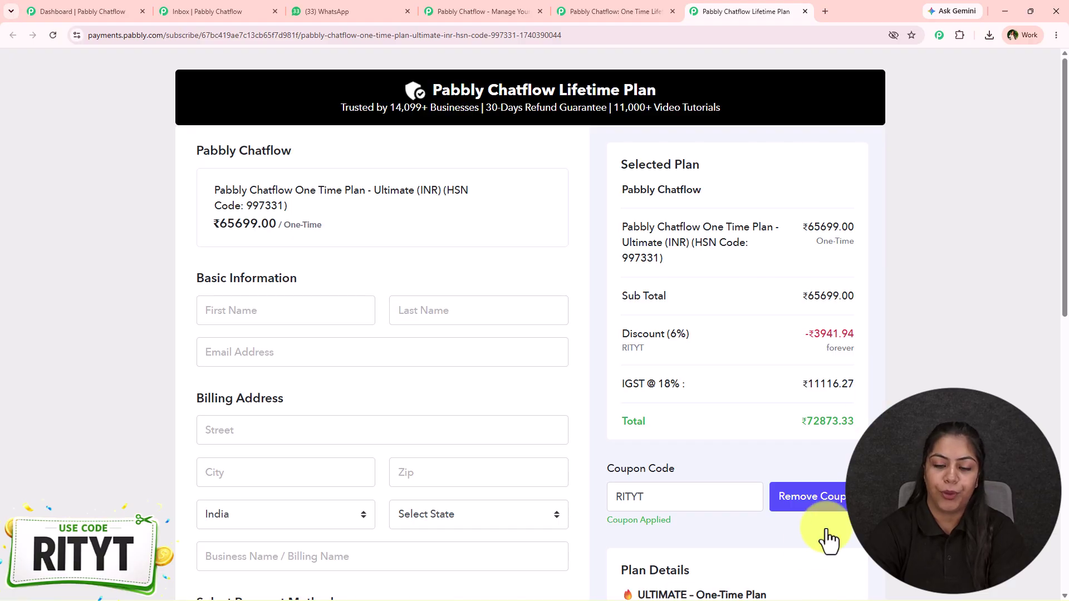
drag(704, 497, 611, 494)
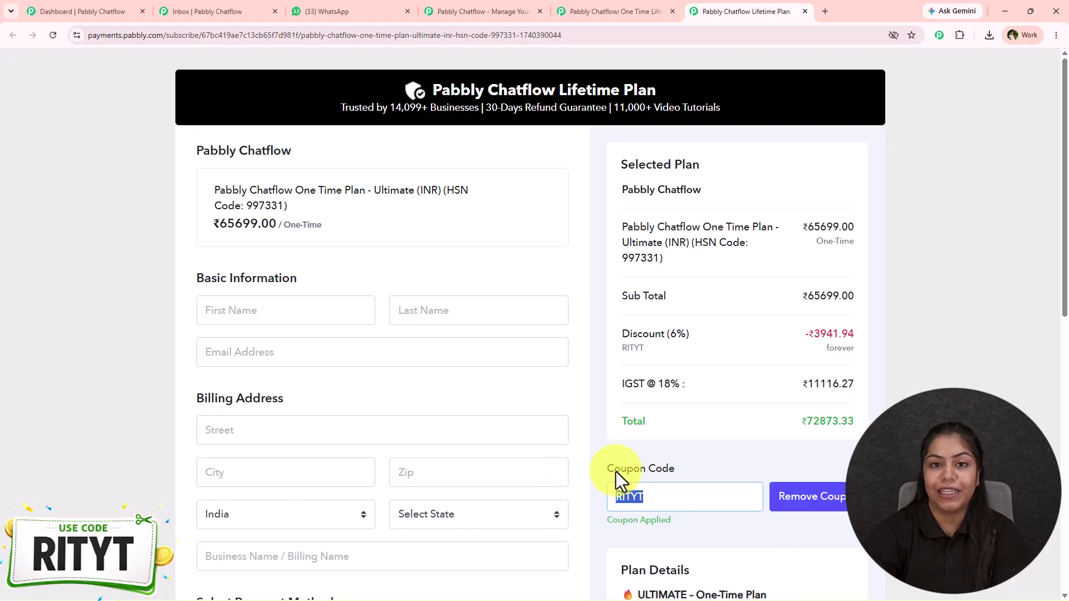
drag(721, 335, 555, 306)
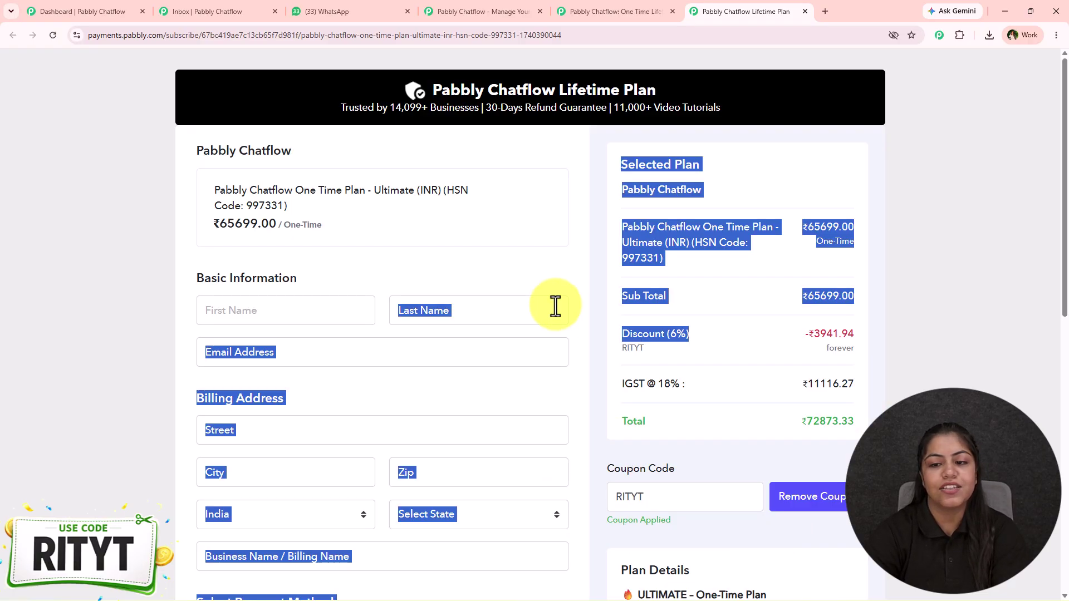
click(751, 350)
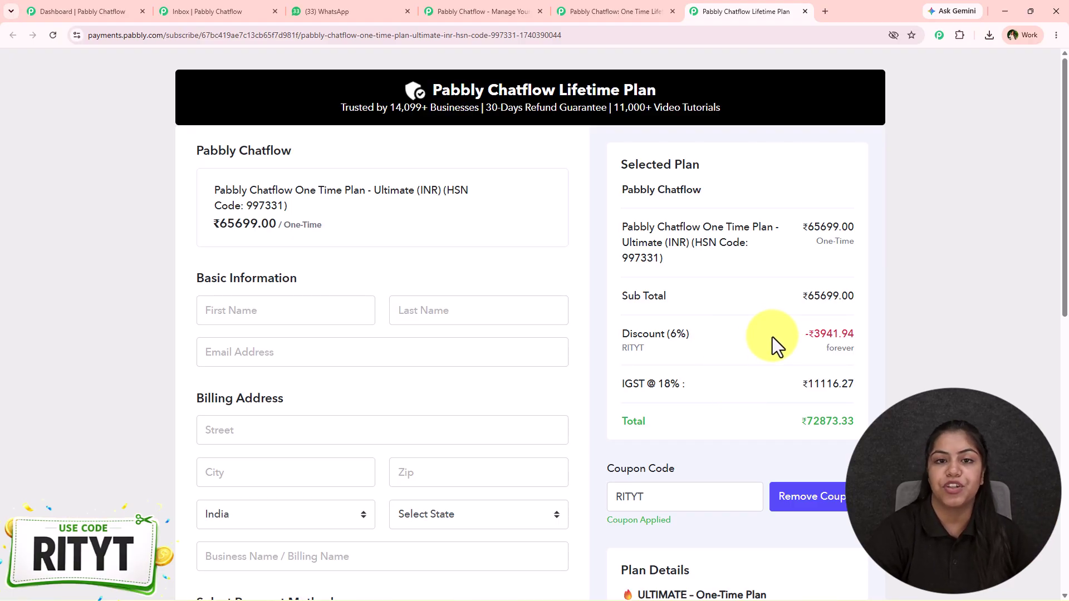
Close the pricing, checkout and Chatflow landing pages and return to the Freedom Sale message in WhatsApp
click(673, 11)
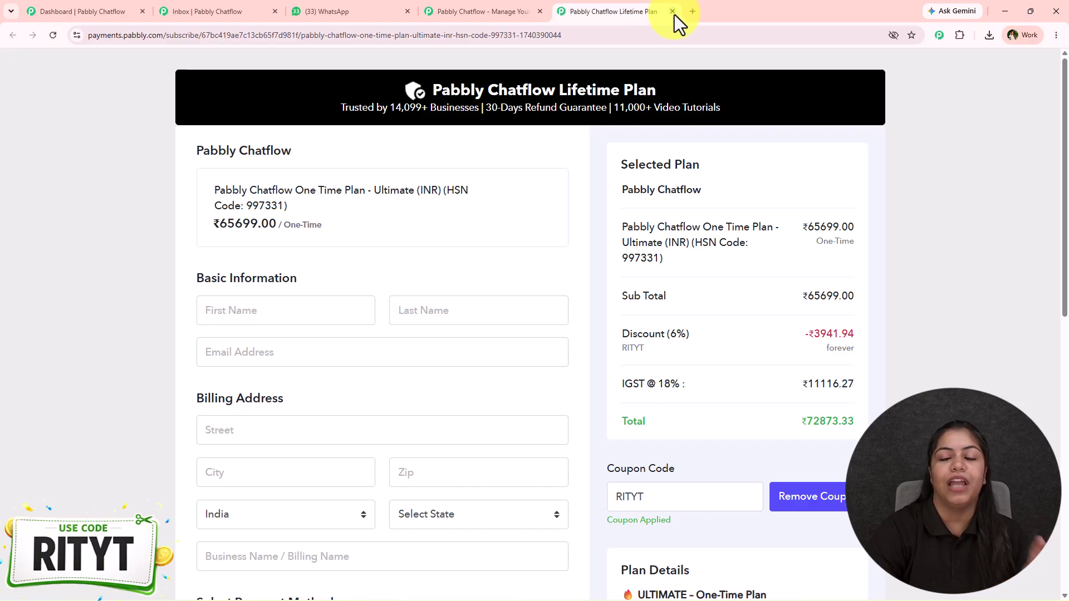
click(672, 11)
click(540, 13)
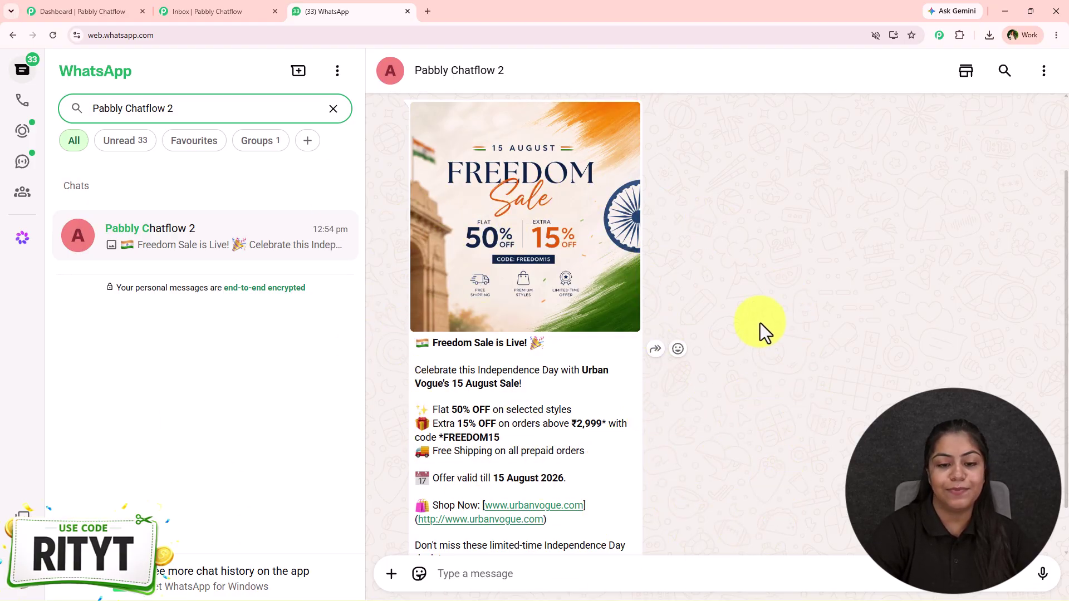
scroll(737, 339, down, 1)
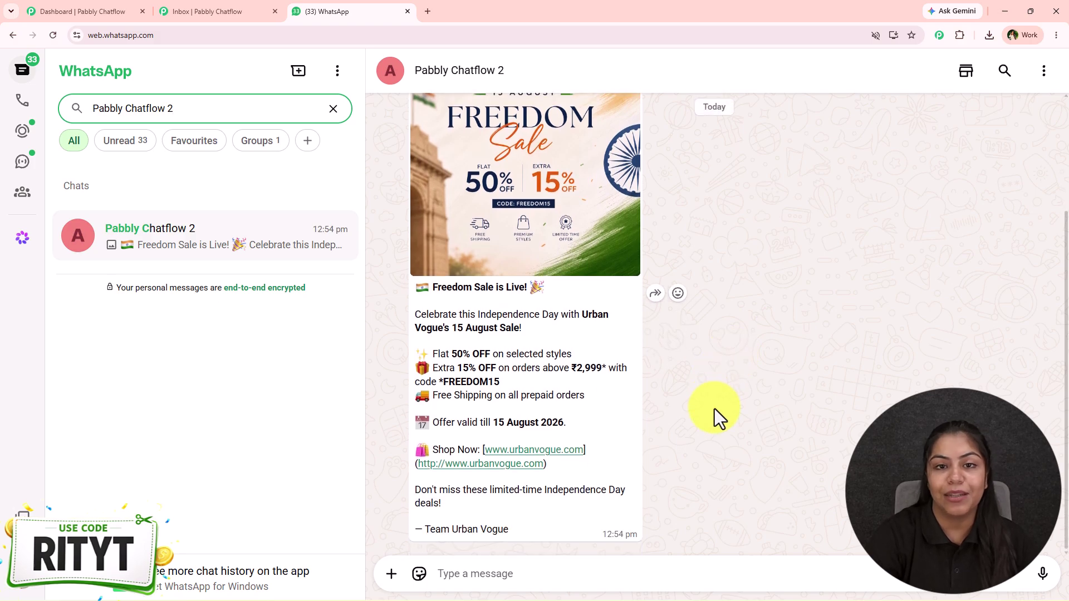
Switch to the Pabbly Chatflow dashboard and start a new WhatsApp broadcast of the type Broadcast Campaign
click(138, 10)
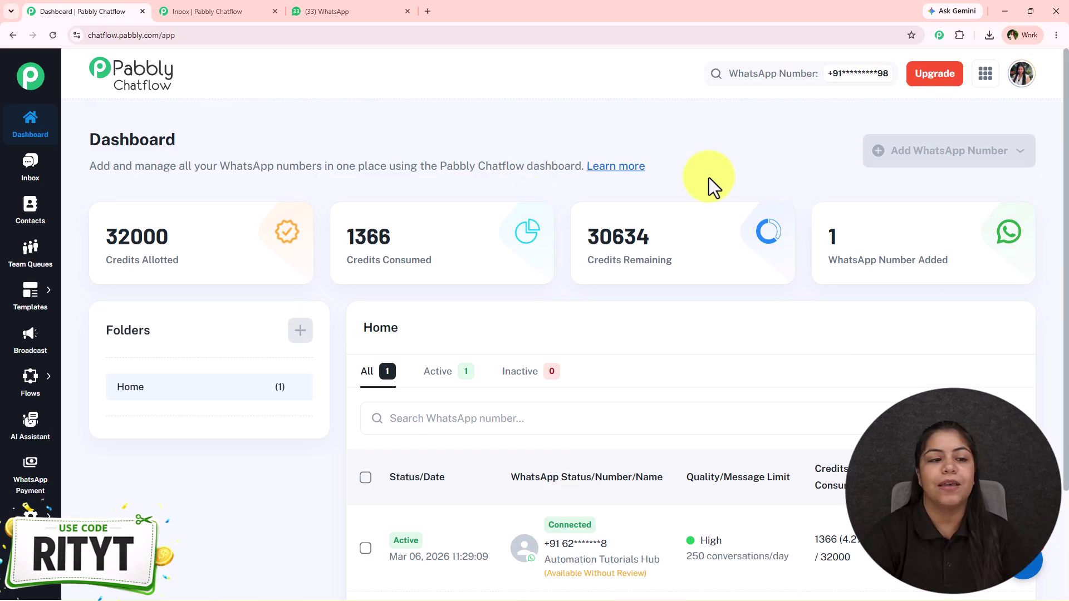
click(42, 348)
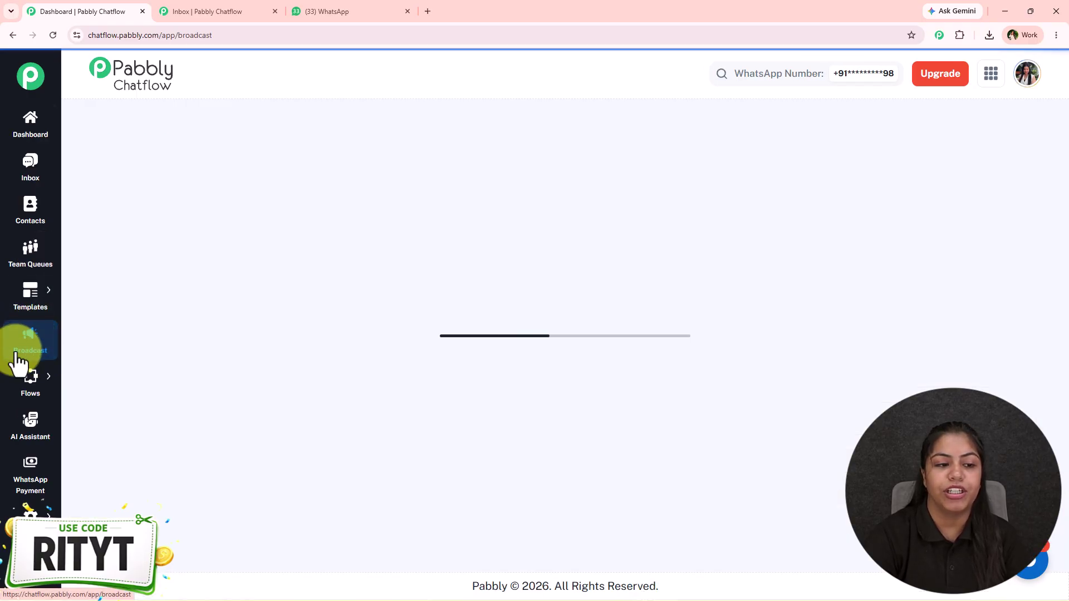
click(1027, 157)
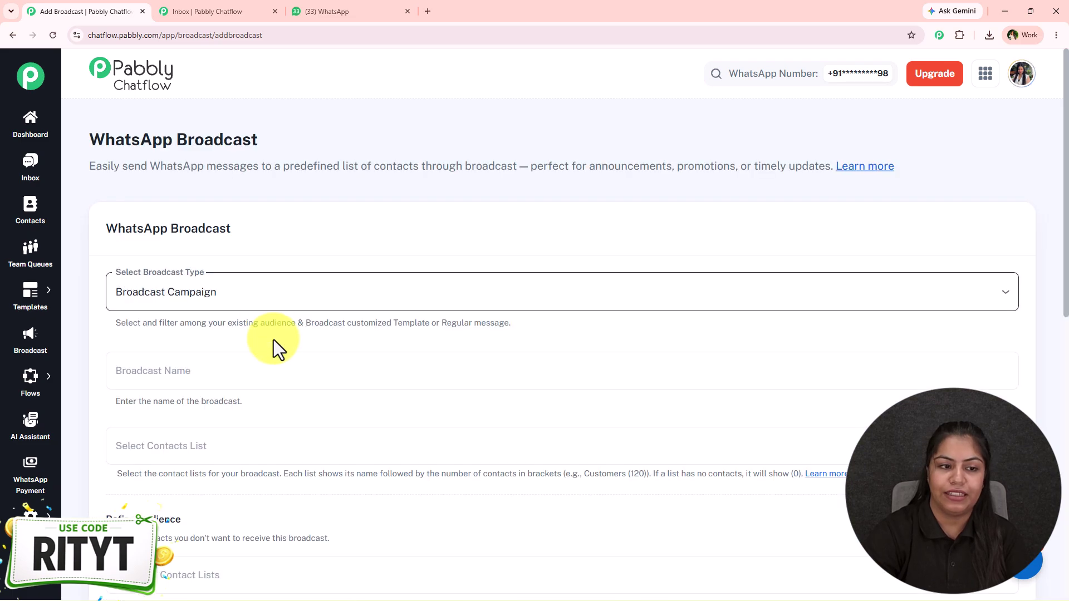
scroll(229, 262, down, 2)
click(210, 214)
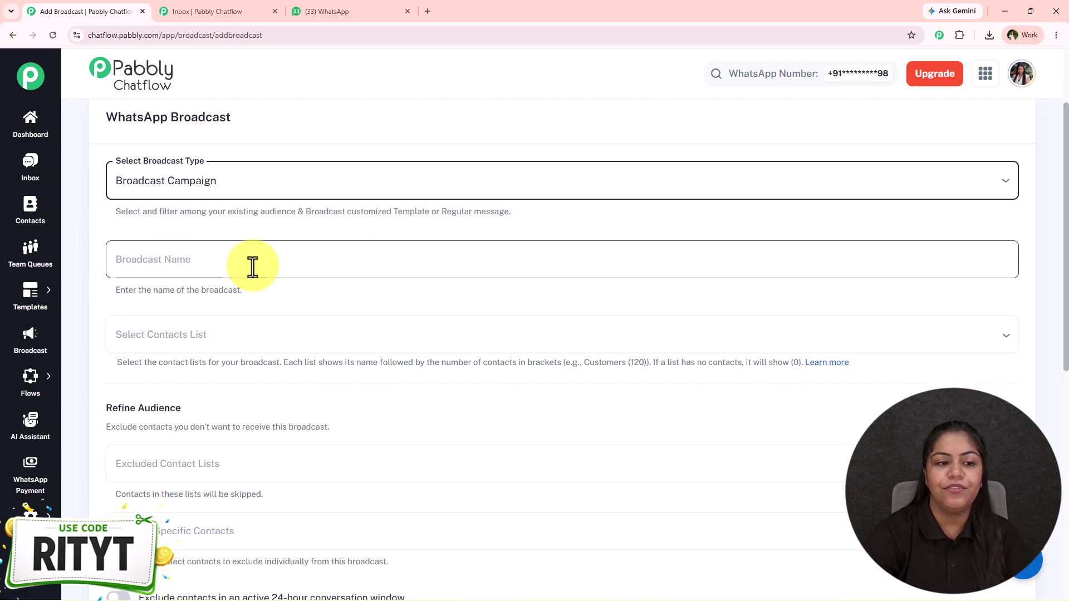
Name the broadcast "Urban Vogue'" by copying the brand name from the Freedom Sale message in WhatsApp
click(257, 10)
click(349, 11)
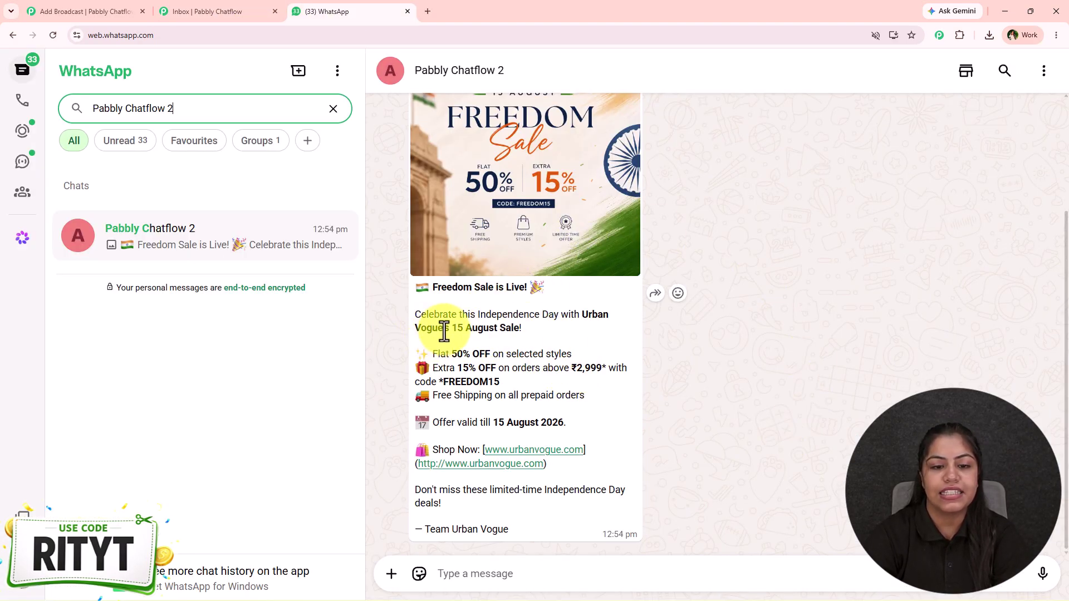
drag(447, 332, 583, 315)
key(ctrl+c)
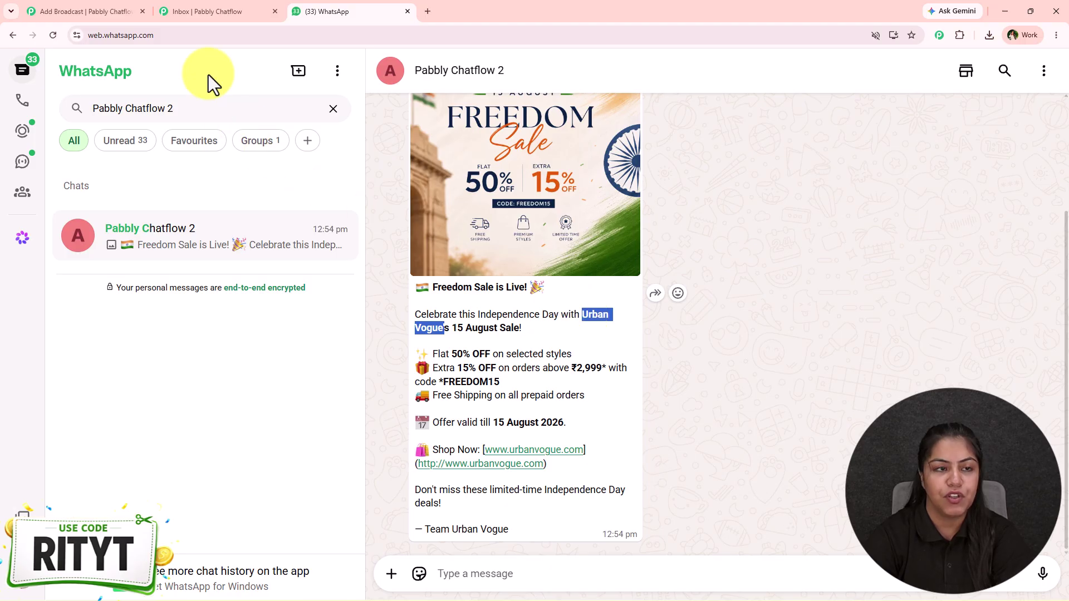
click(134, 11)
click(156, 252)
key(ctrl+v)
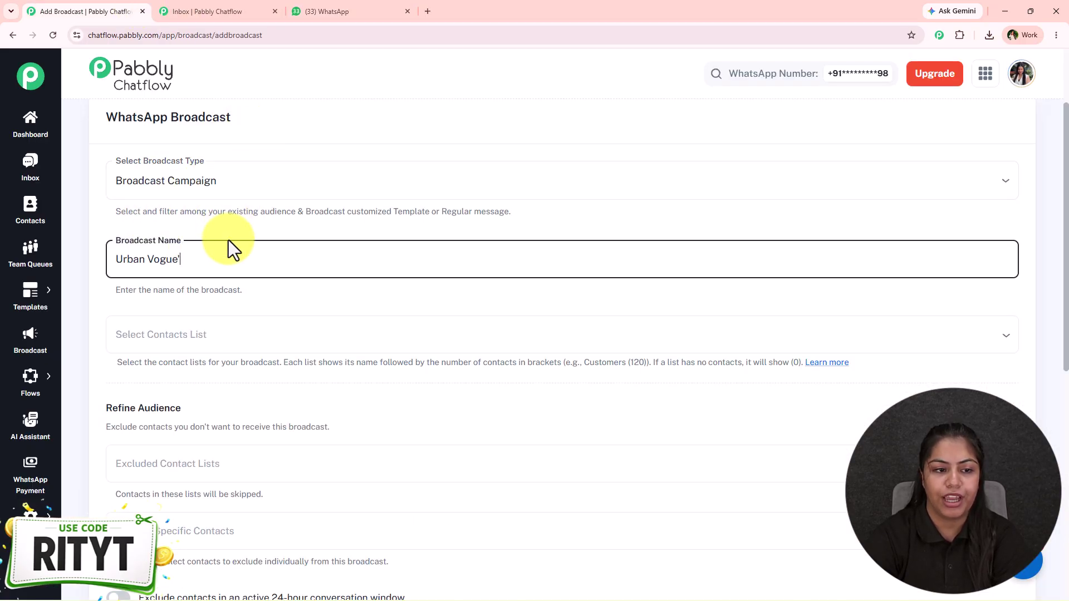
Examine the contact lists available for the broadcast and the Contacts page, including its form for adding a contact list
scroll(156, 234, down, 2)
scroll(223, 200, down, 1)
click(232, 176)
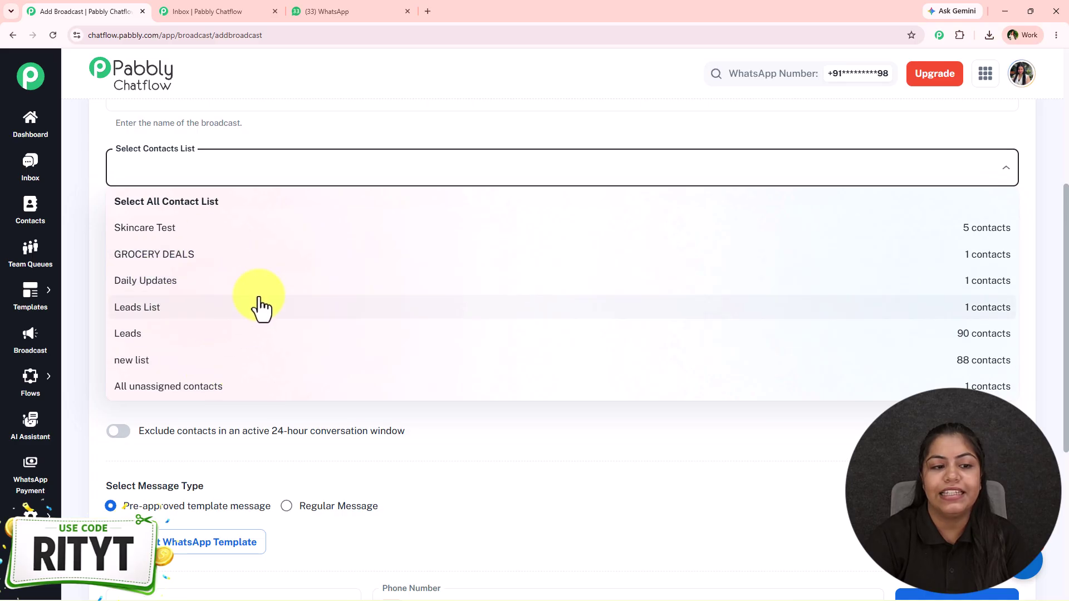
click(301, 137)
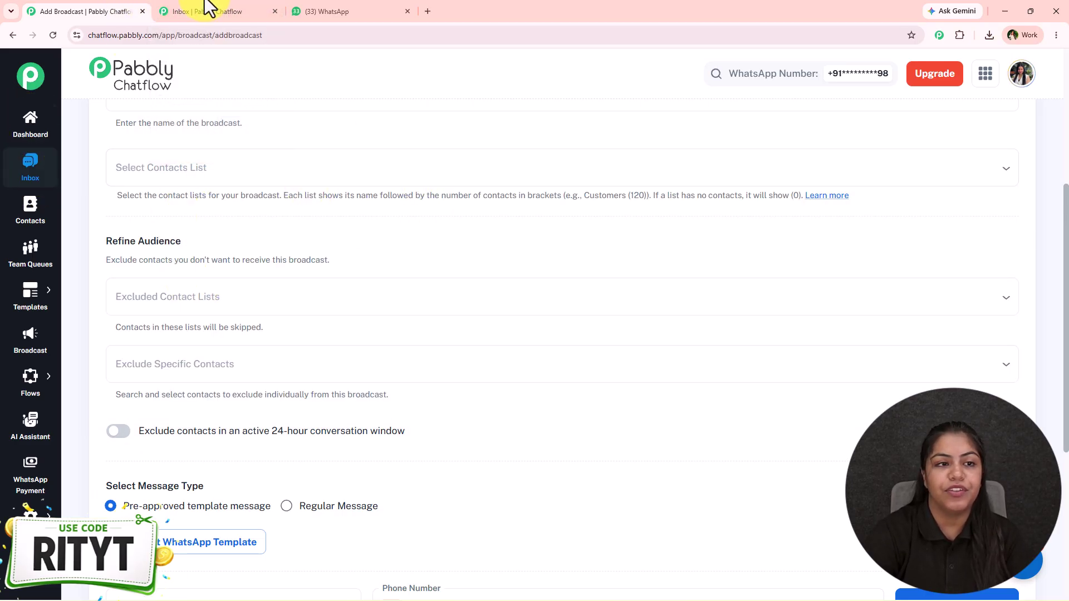
click(215, 11)
click(24, 215)
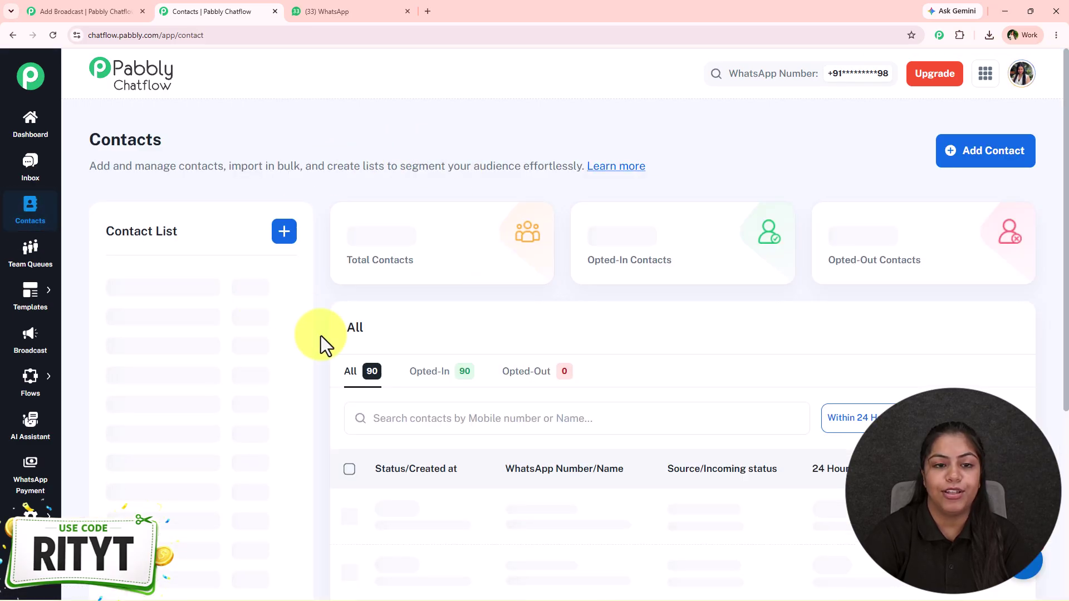
click(287, 231)
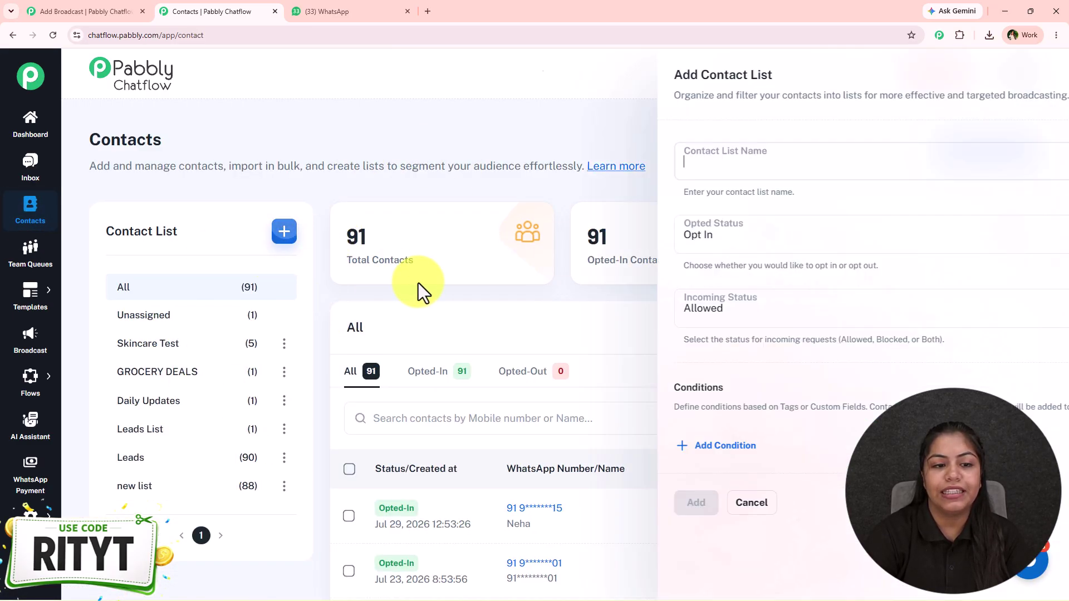
click(1040, 84)
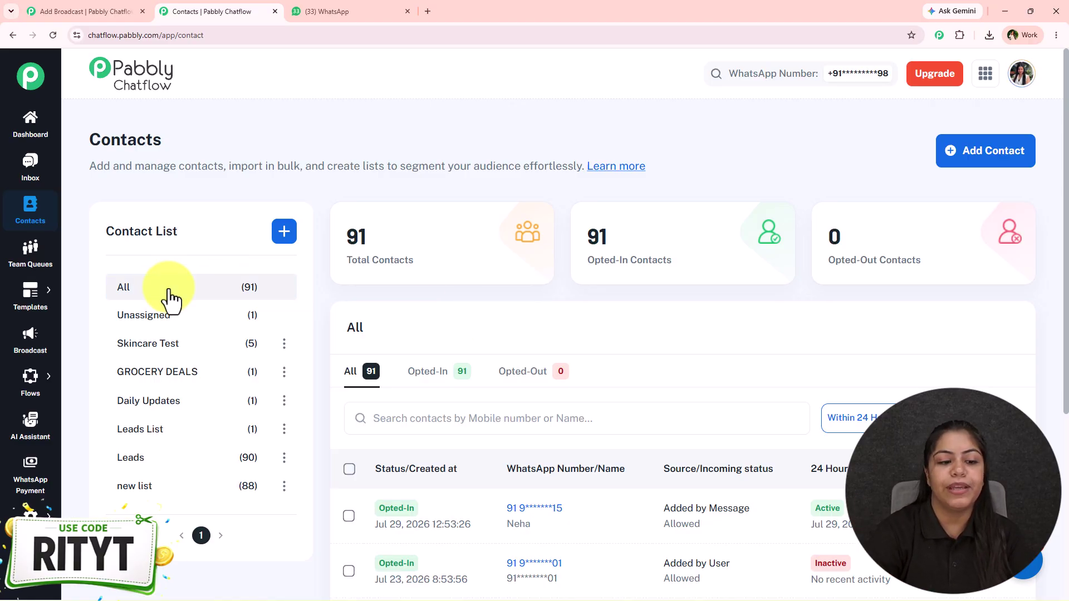
scroll(317, 413, down, 4)
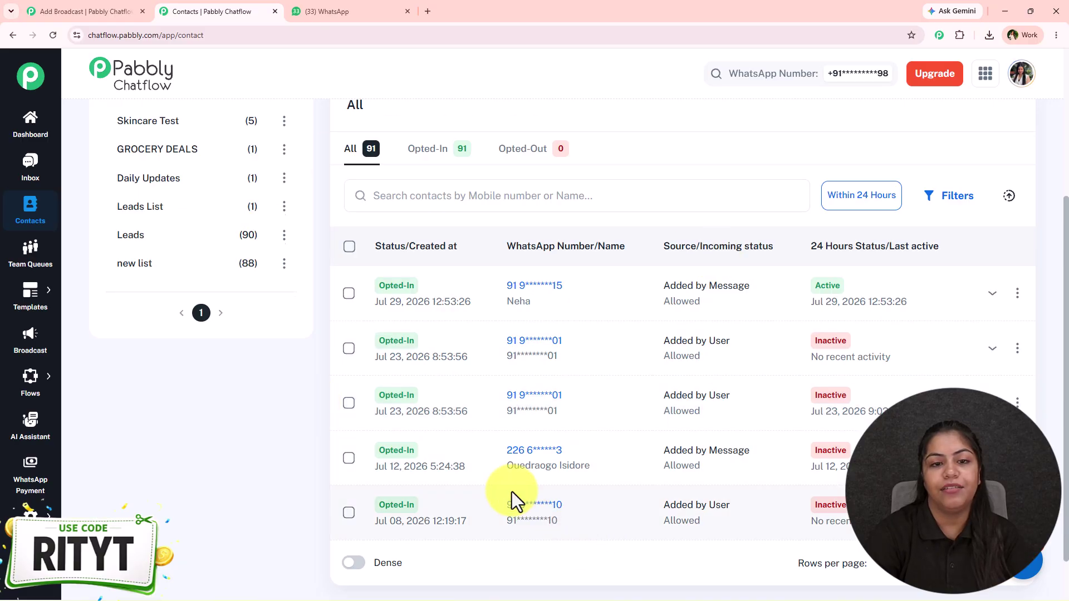
scroll(621, 412, up, 3)
Return to the broadcast form and add the contact lists Daily Updates, Leads List, Leads, new list and GROCERY DEALS
click(36, 8)
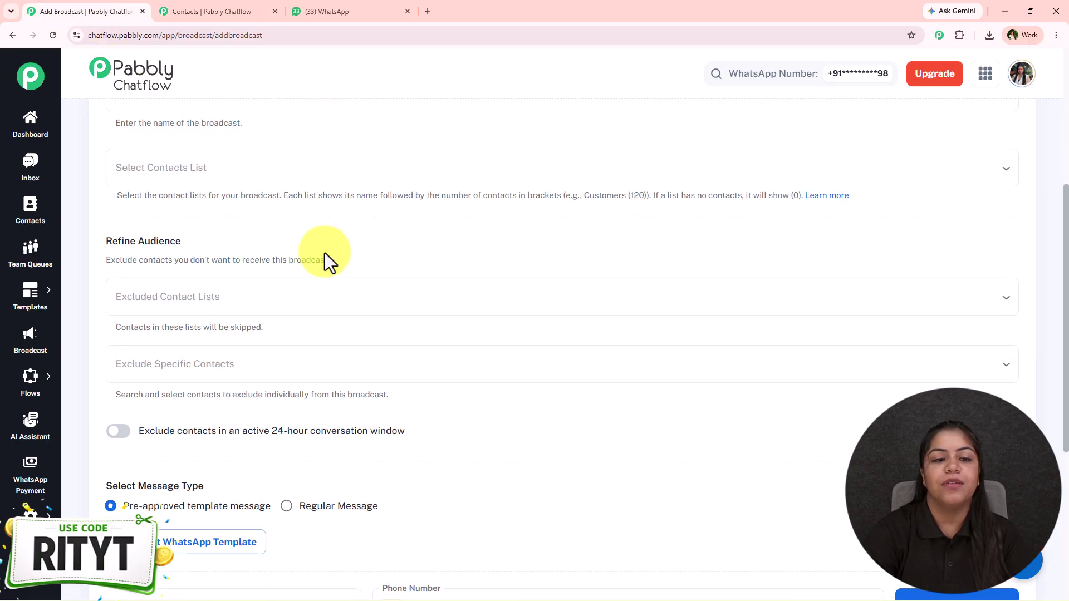
click(148, 163)
click(172, 284)
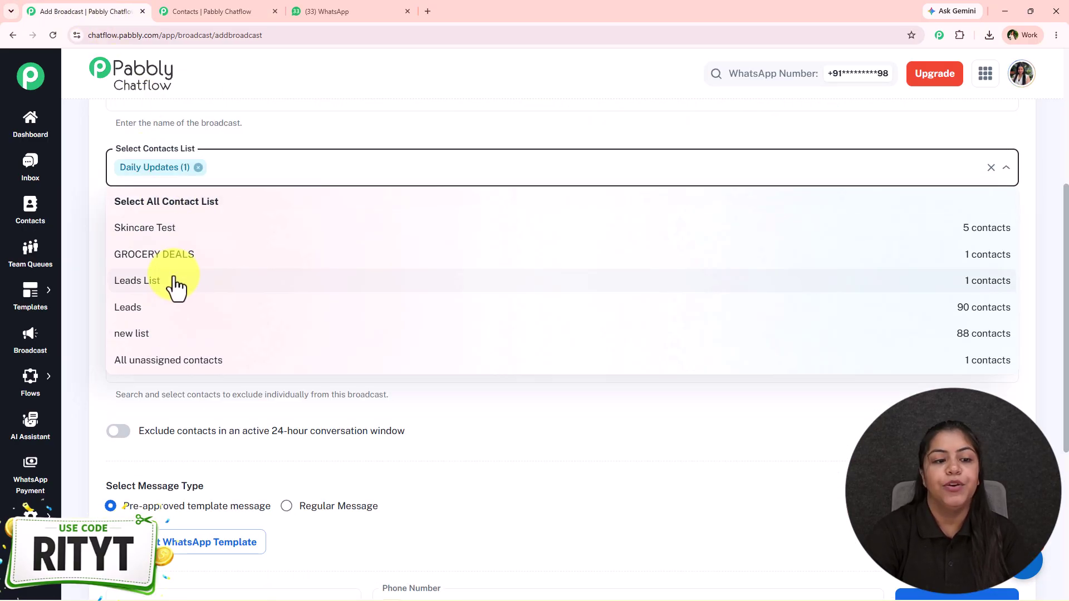
click(174, 284)
click(175, 285)
click(176, 284)
click(189, 257)
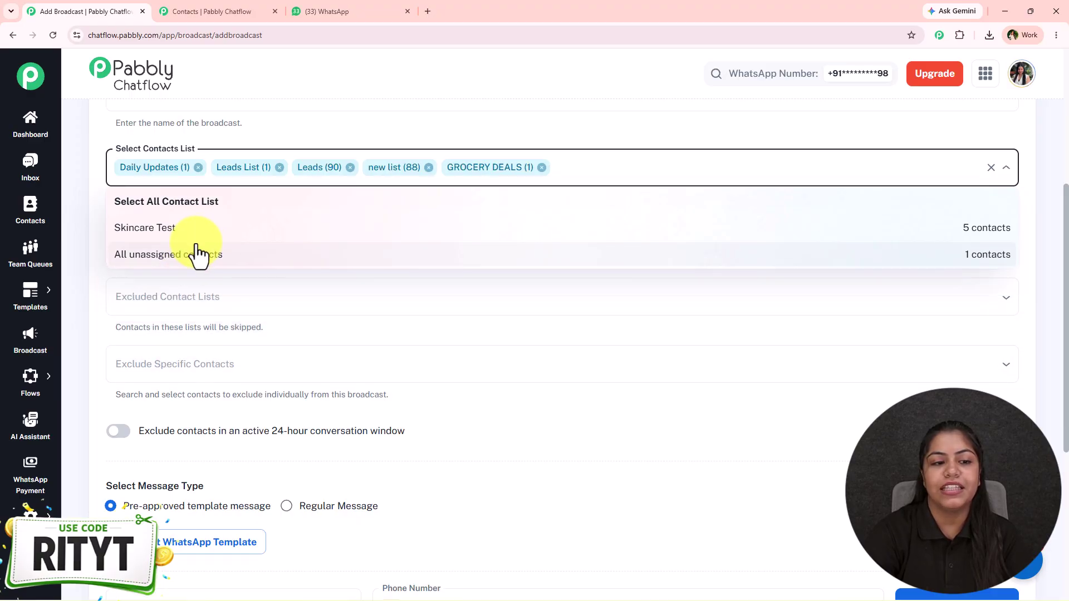
Remove GROCERY DEALS, new list and Leads from the broadcast's selected contact lists
click(542, 168)
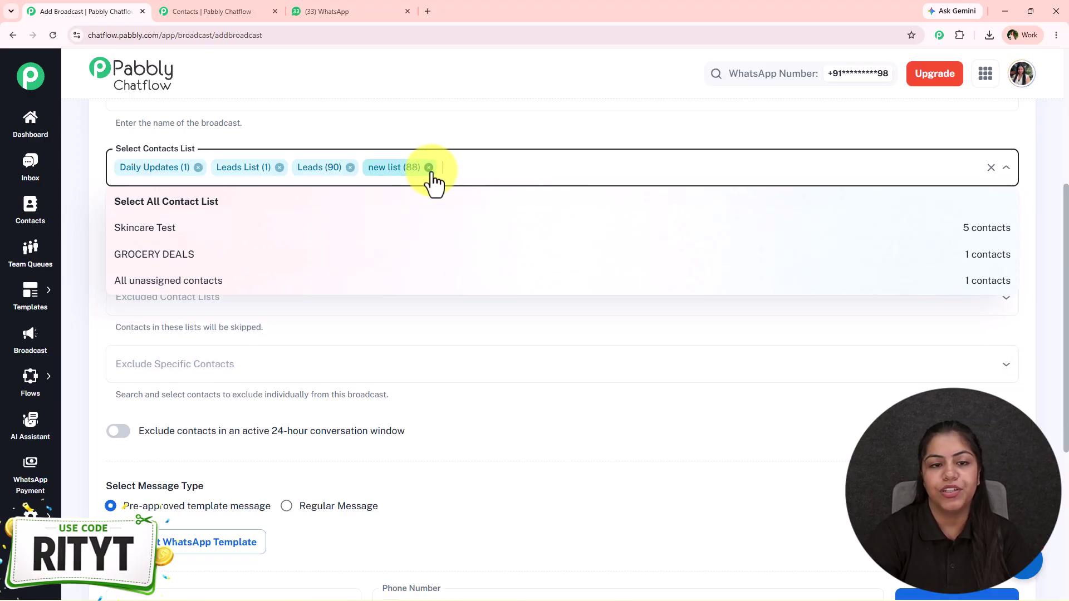
click(428, 167)
click(350, 168)
click(271, 131)
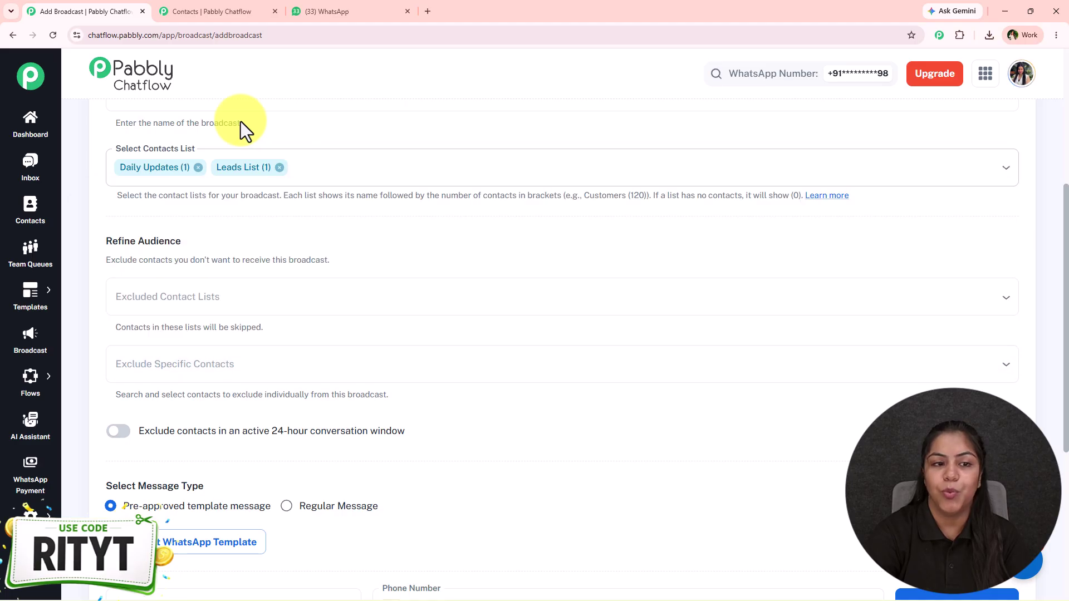
Exclude the contact lists Skincare Test, GROCERY DEALS, Leads, new list and All unassigned contacts from the broadcast
scroll(179, 203, down, 2)
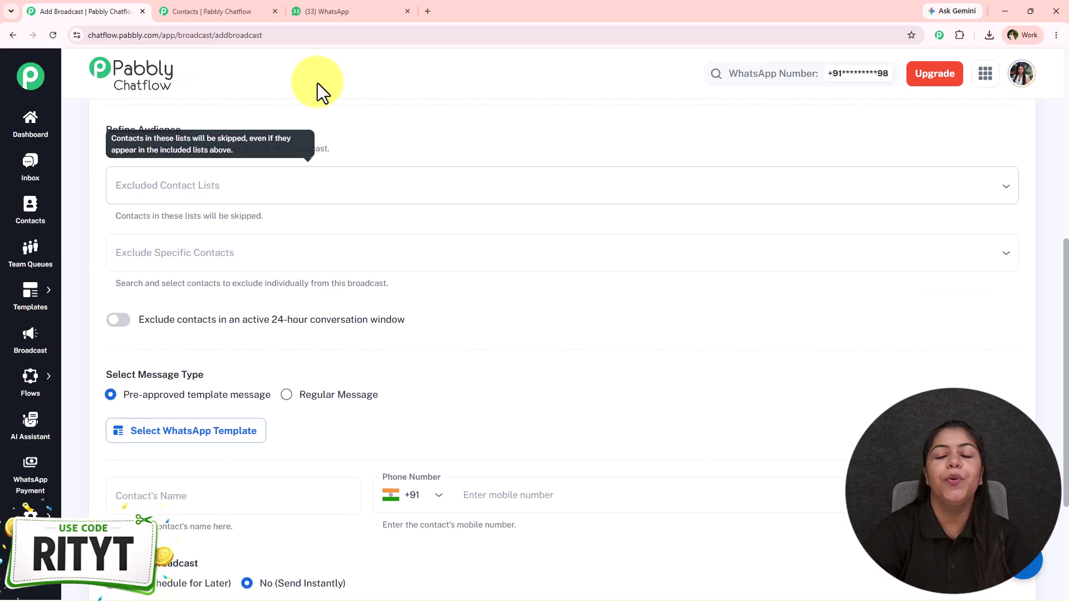
click(358, 185)
click(264, 225)
click(265, 226)
click(265, 226)
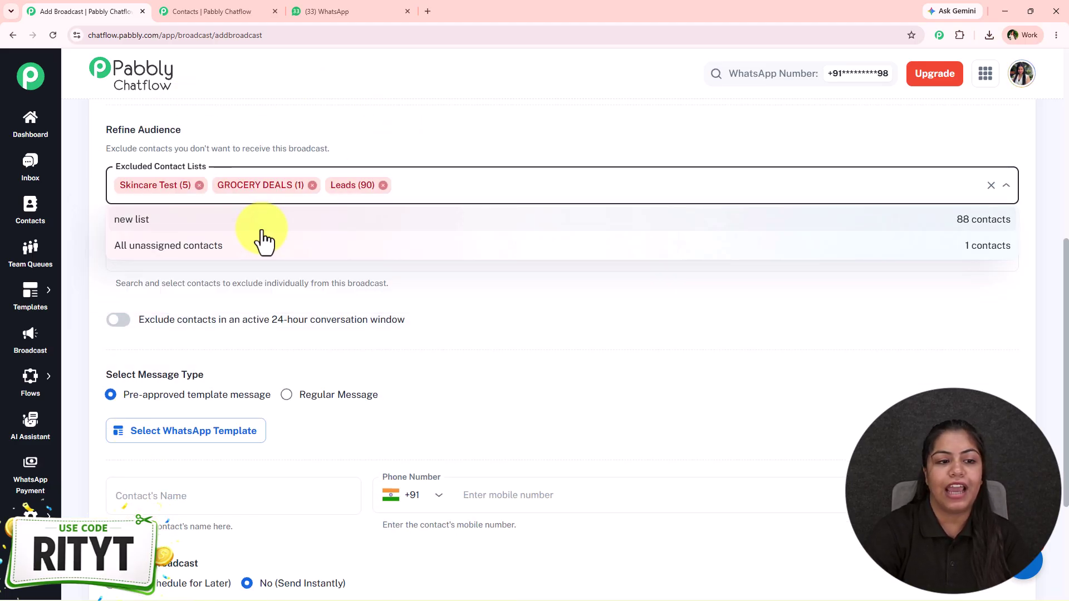
click(267, 225)
click(266, 226)
Exclude the first five suggested individual contacts from the broadcast
click(255, 252)
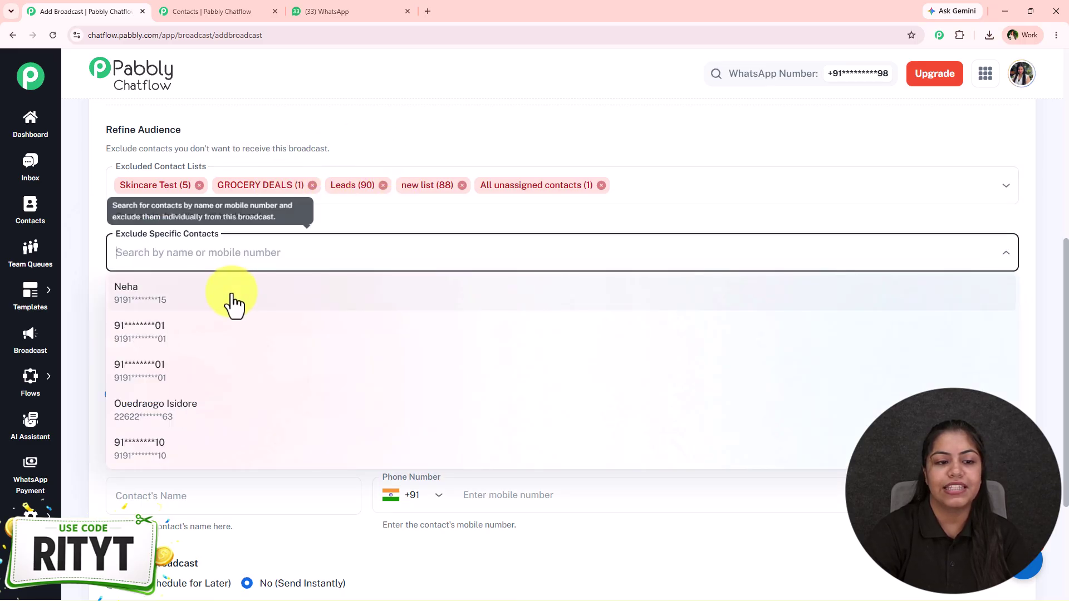
click(231, 303)
click(234, 303)
click(234, 303)
click(233, 301)
click(232, 299)
click(310, 227)
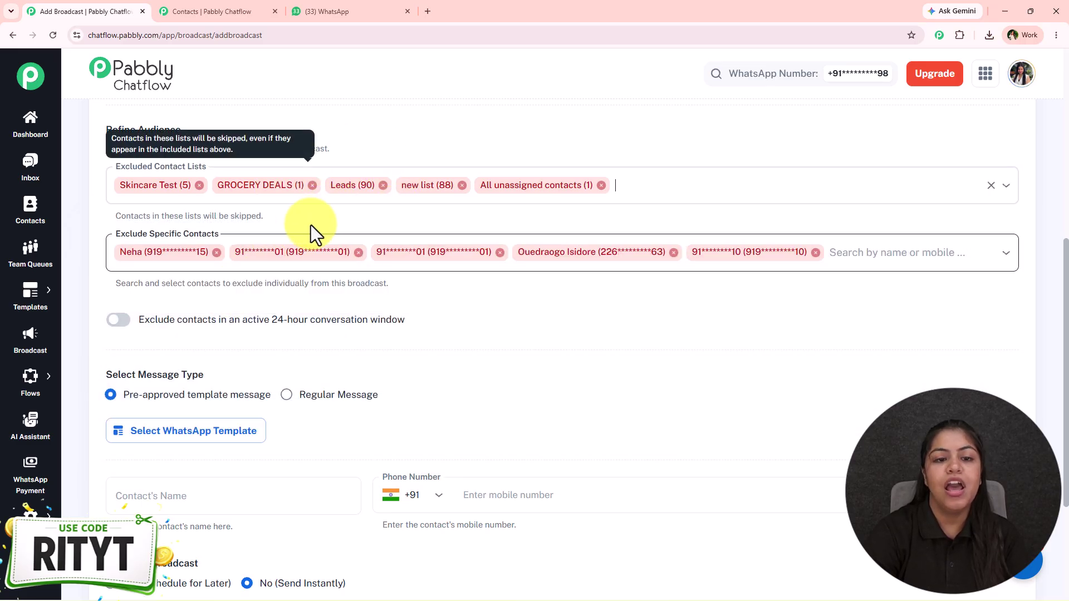
Review the Freedom Sale message in WhatsApp, and turn off excluding contacts in an active 24-hour conversation window for the broadcast
scroll(167, 240, down, 1)
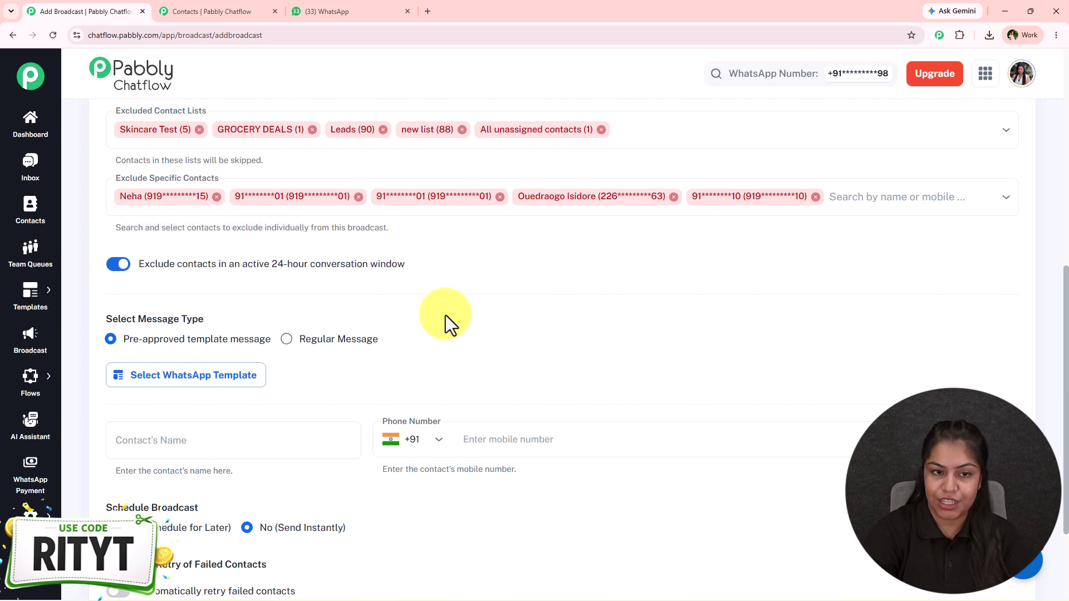
click(323, 10)
click(635, 373)
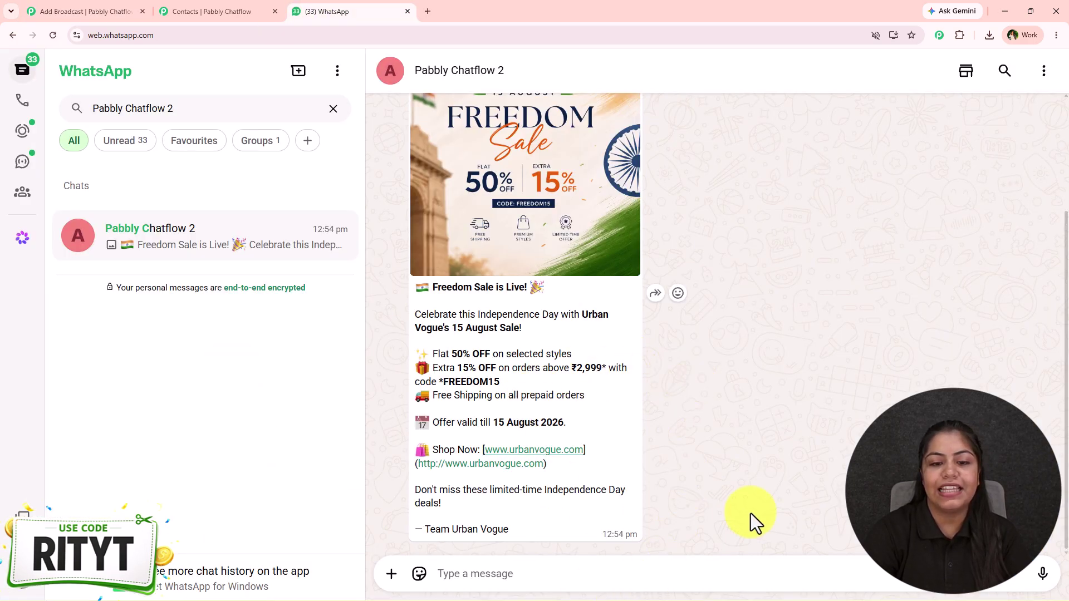
click(126, 7)
click(117, 264)
Choose the pre-approved template message as the broadcast's message type
scroll(238, 406, down, 3)
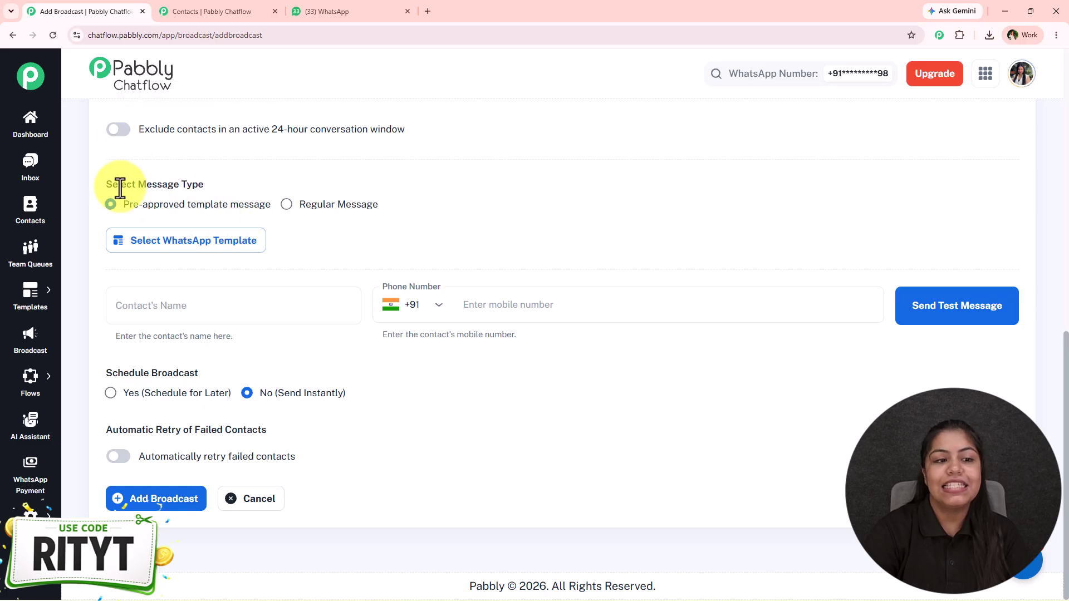
click(111, 204)
drag(113, 204, 432, 240)
click(275, 227)
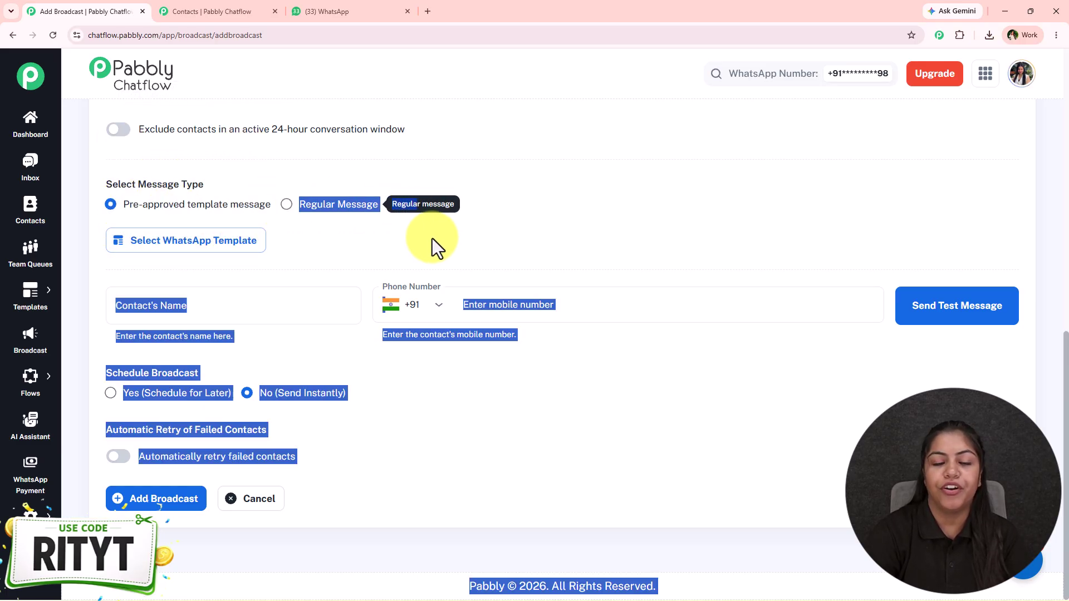
click(432, 241)
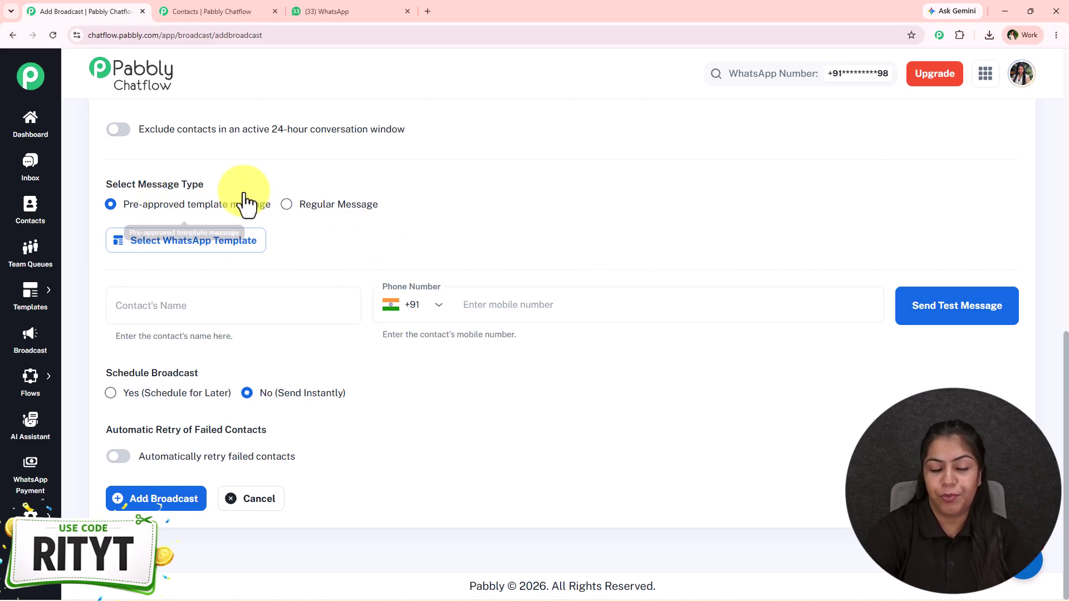
Open the templates list in the other Chatflow tab and examine the options for adding a template
click(238, 8)
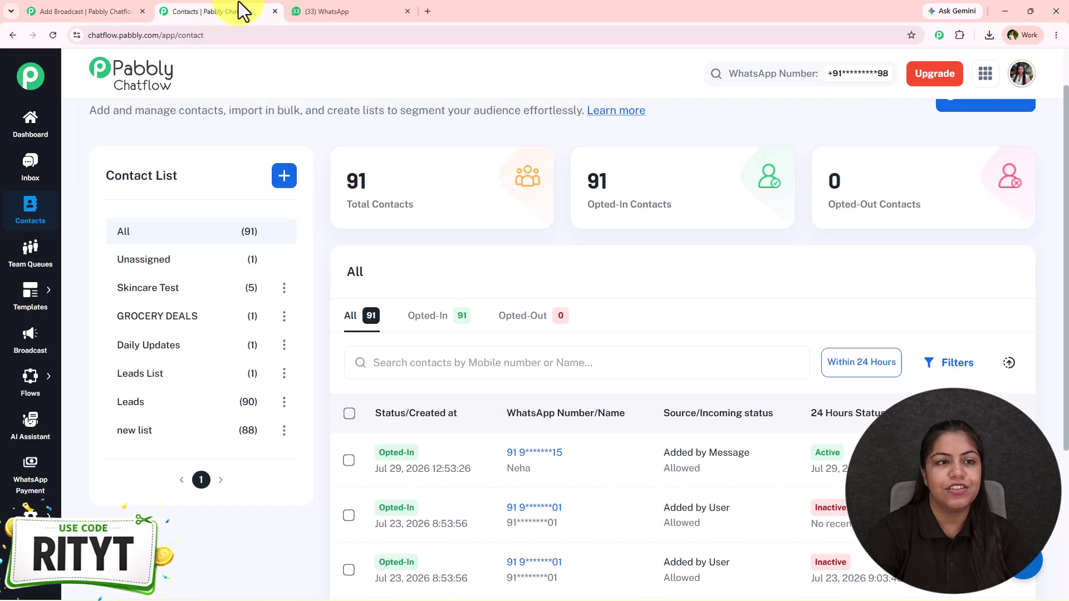
click(28, 170)
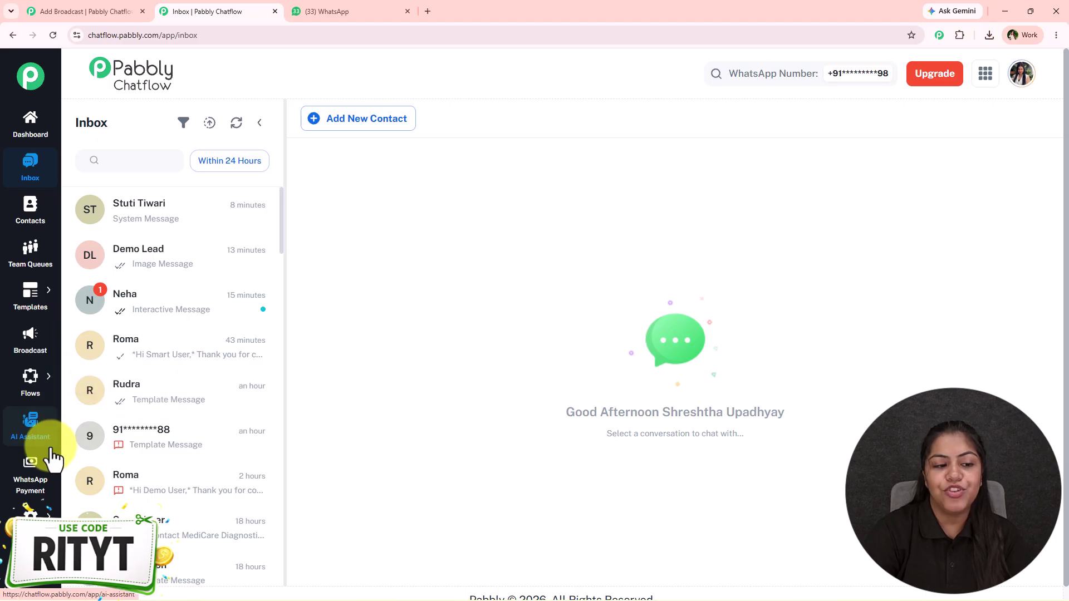
mouse_move(33, 312)
click(80, 291)
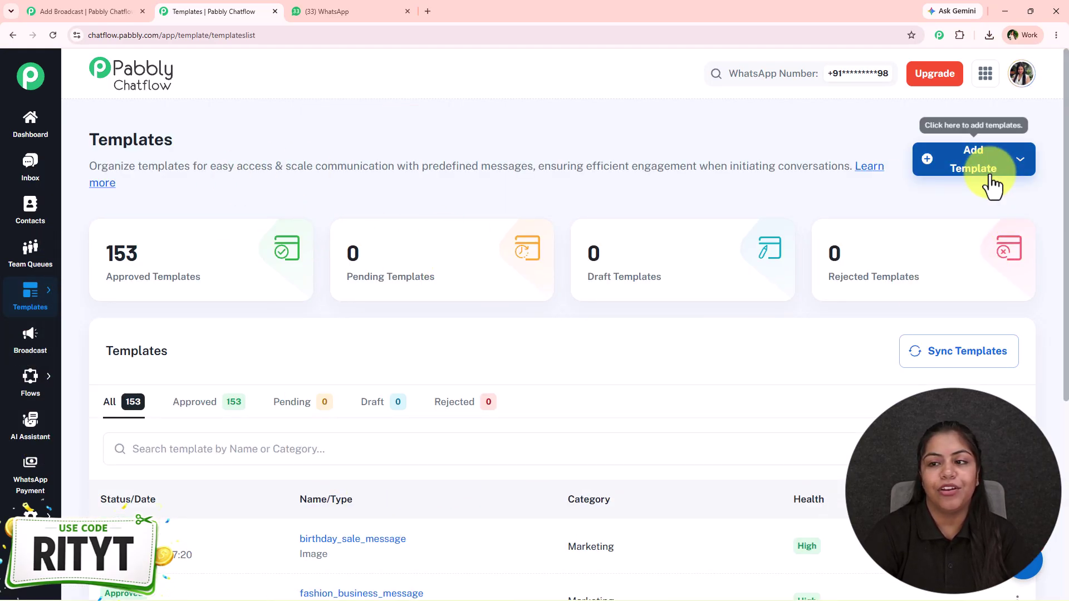
click(997, 168)
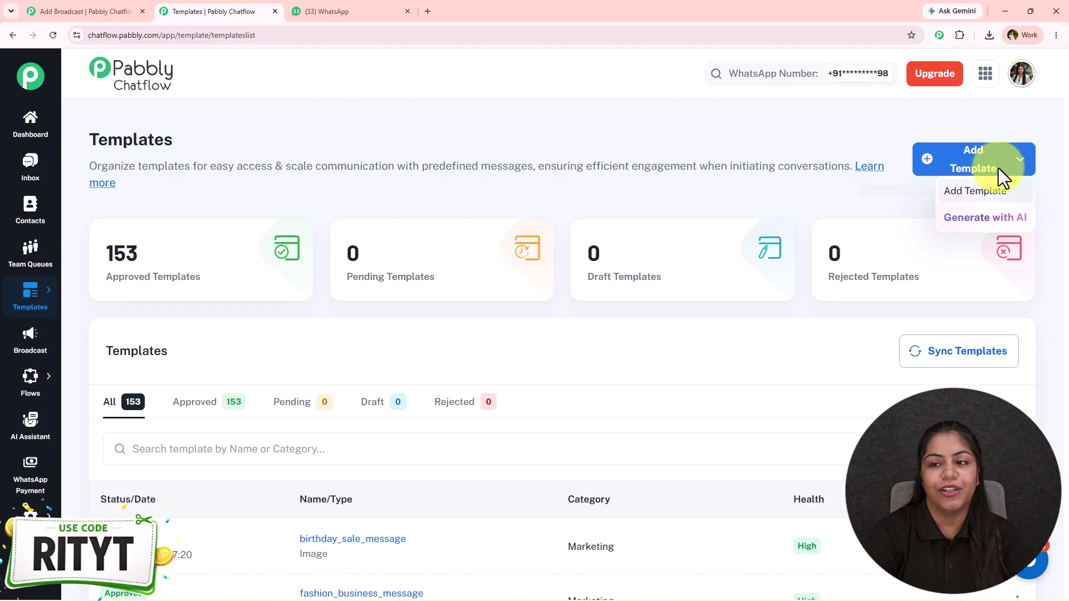
click(576, 302)
scroll(549, 346, down, 1)
Explore the ready-made Ecommerce message templates, browsing through to the fourth page
mouse_move(47, 298)
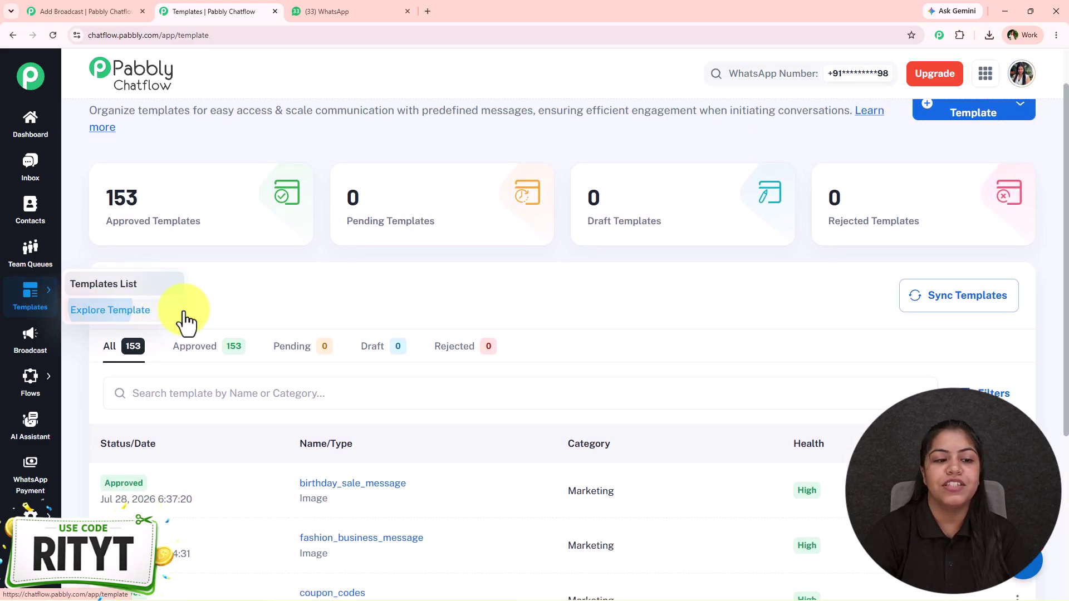
click(153, 314)
scroll(394, 358, down, 3)
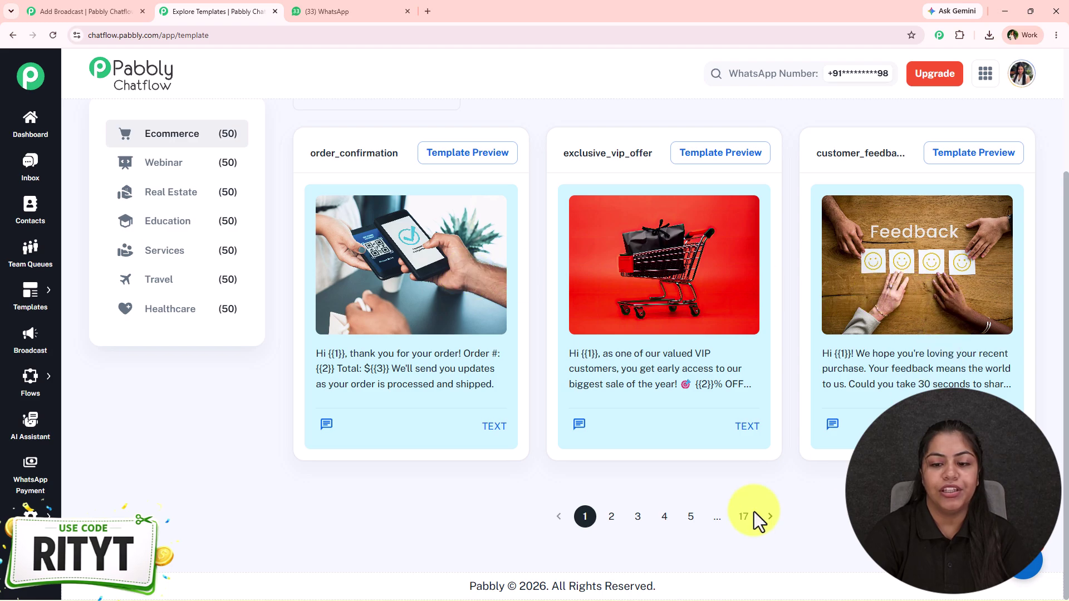
click(771, 516)
click(771, 517)
click(770, 516)
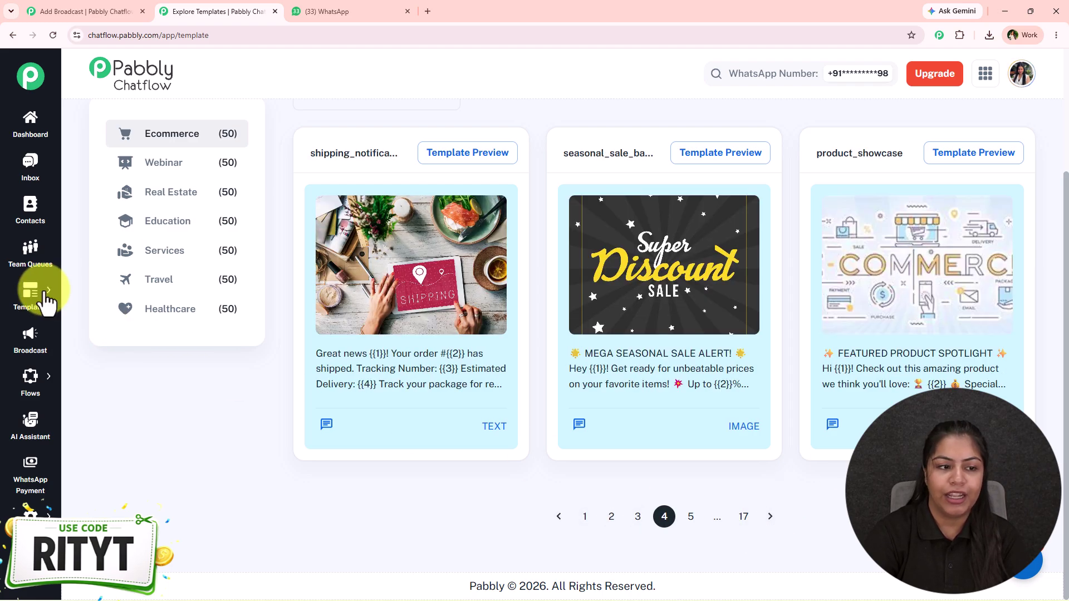
Return to the account's own templates list and examine the approval status of its templates
mouse_move(43, 299)
click(92, 285)
scroll(412, 328, down, 4)
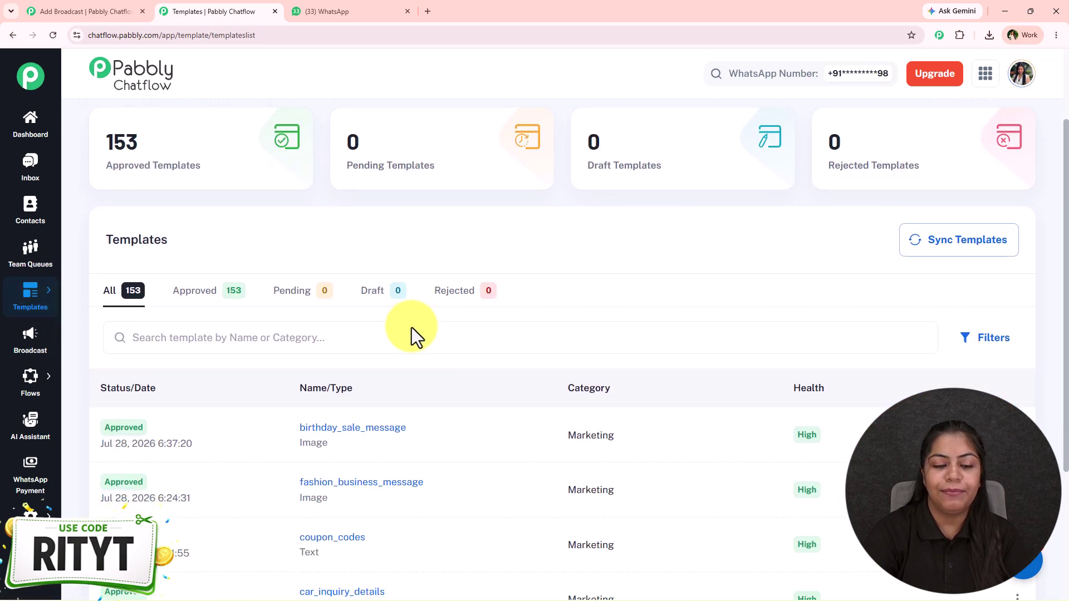
scroll(412, 327, down, 1)
drag(198, 259, 146, 255)
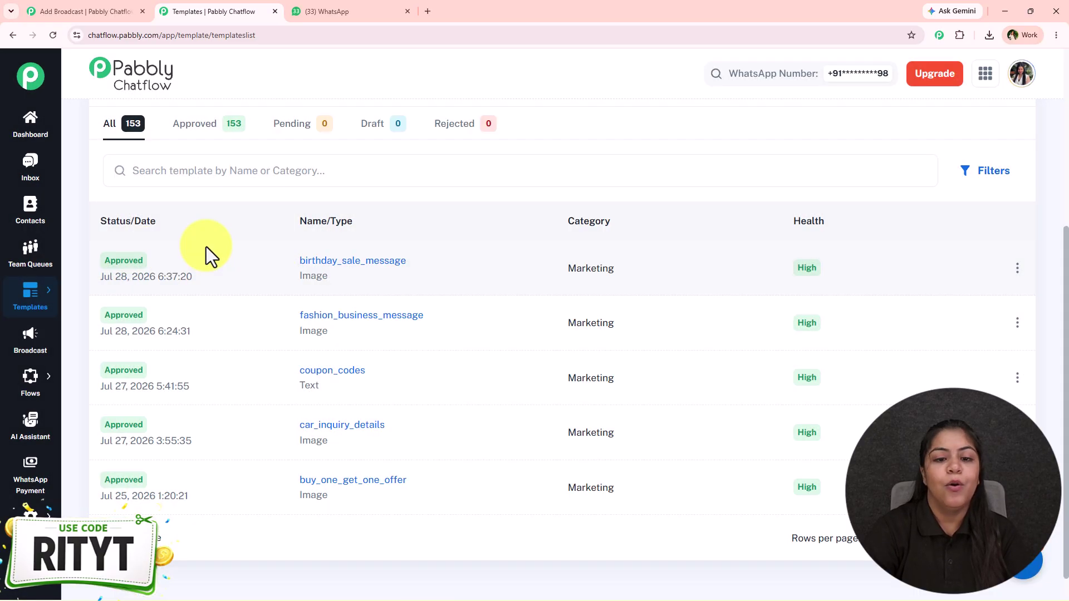
Return to the broadcast form and preview the Festive Collection WhatsApp template without applying it
click(83, 11)
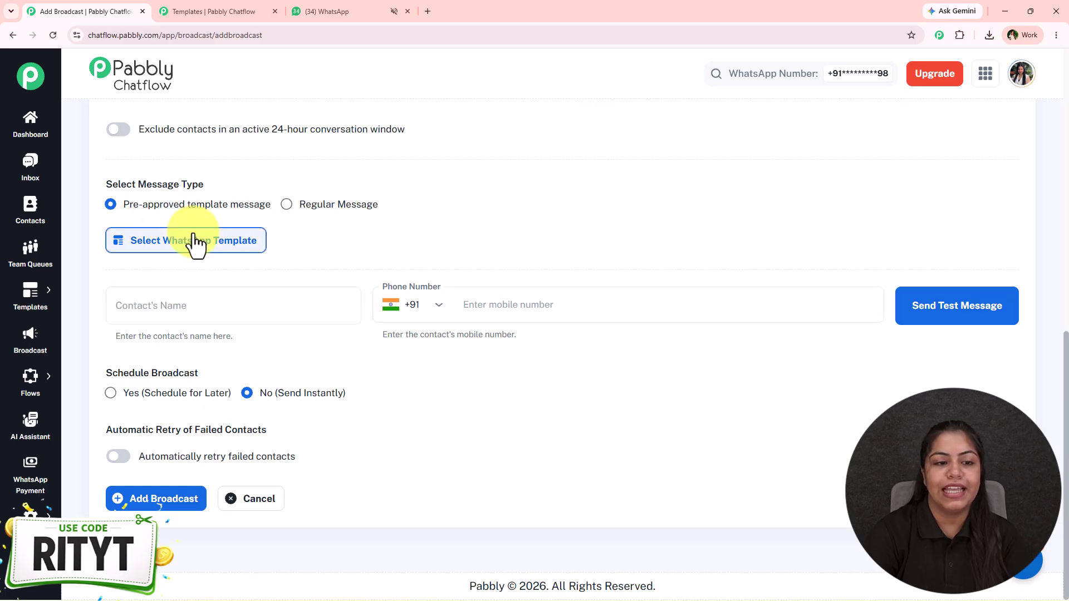
click(195, 242)
click(493, 357)
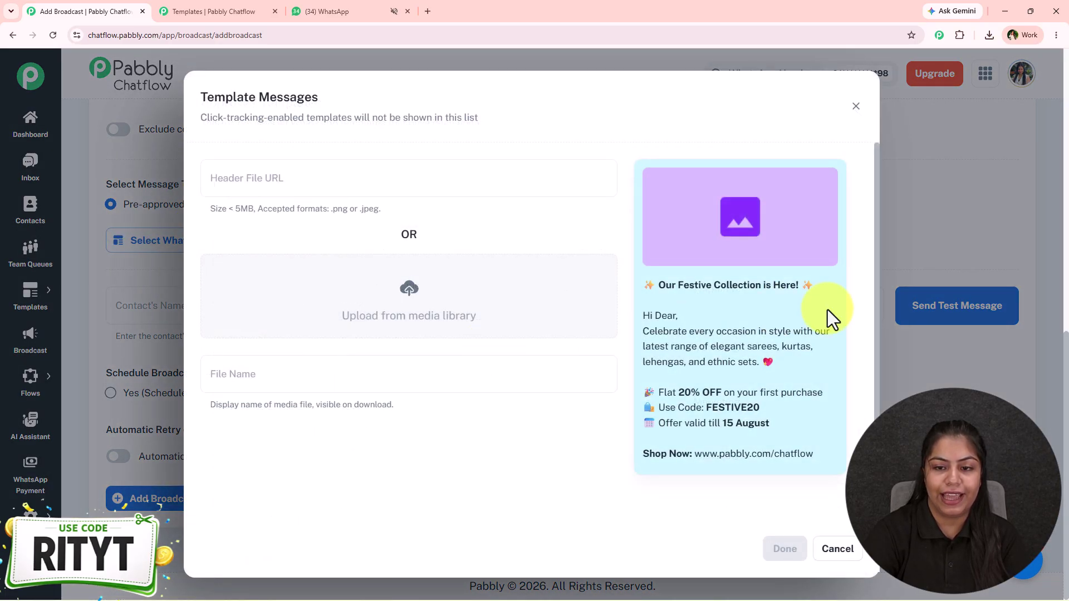
click(848, 560)
click(1002, 229)
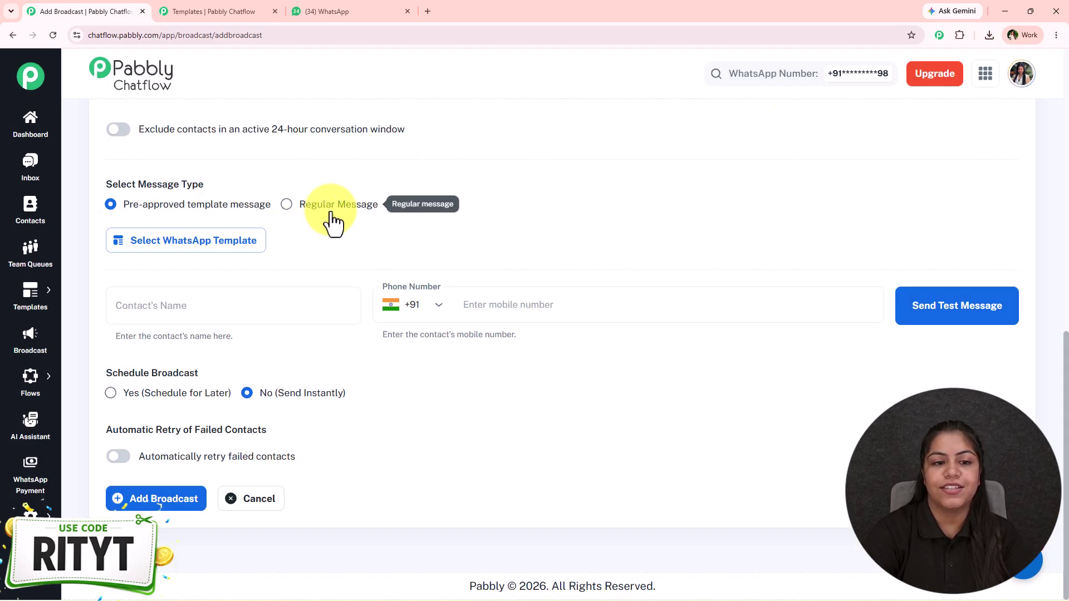
Set the broadcast to a regular message of type Image, checking the Freedom Sale picture in the WhatsApp chat for reference
click(333, 222)
click(119, 214)
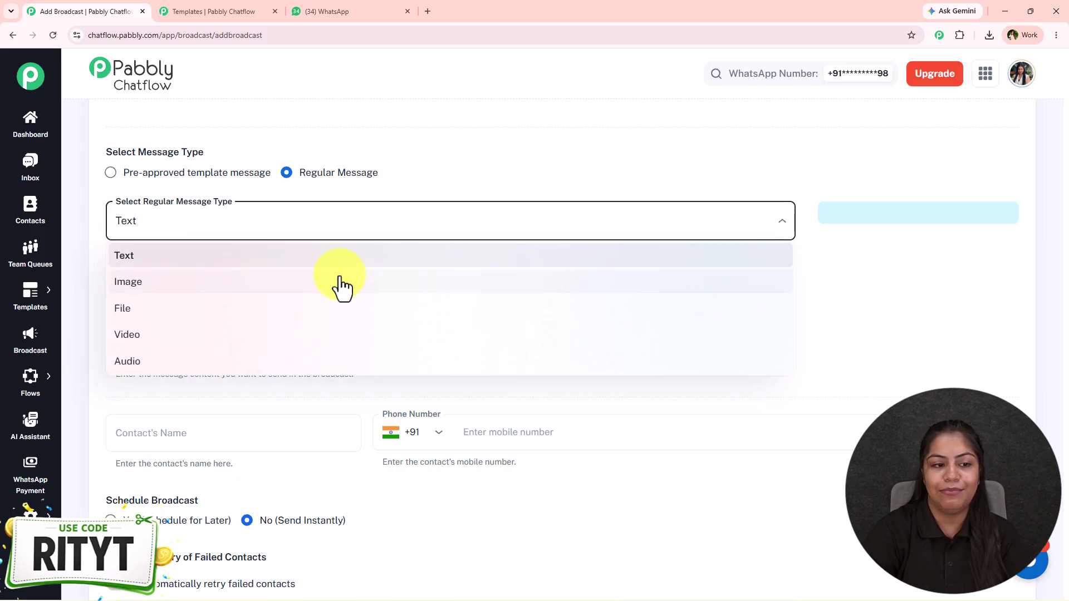
click(317, 11)
click(616, 279)
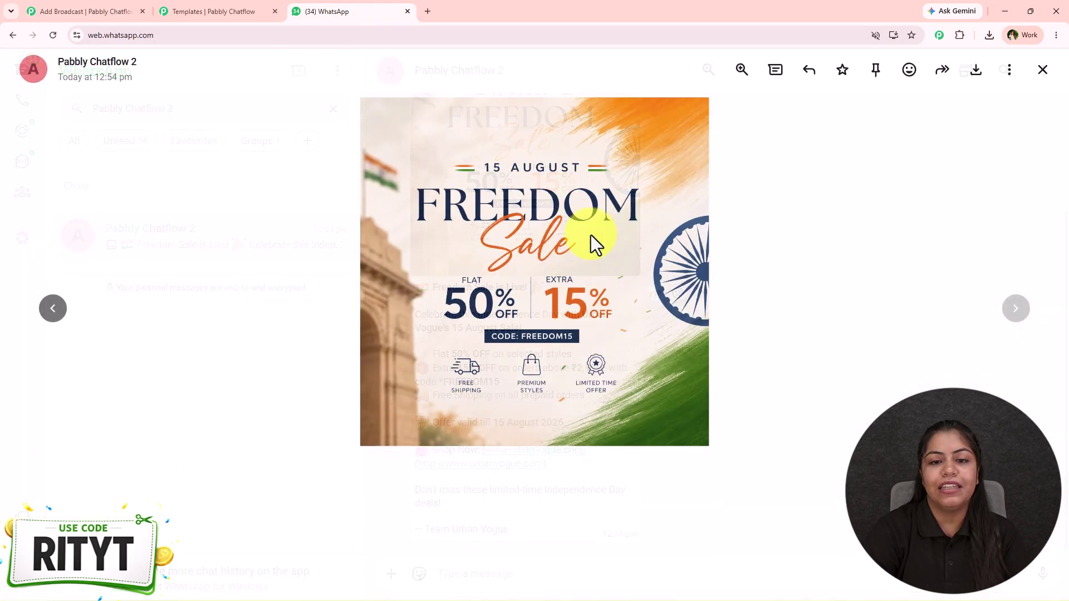
click(116, 13)
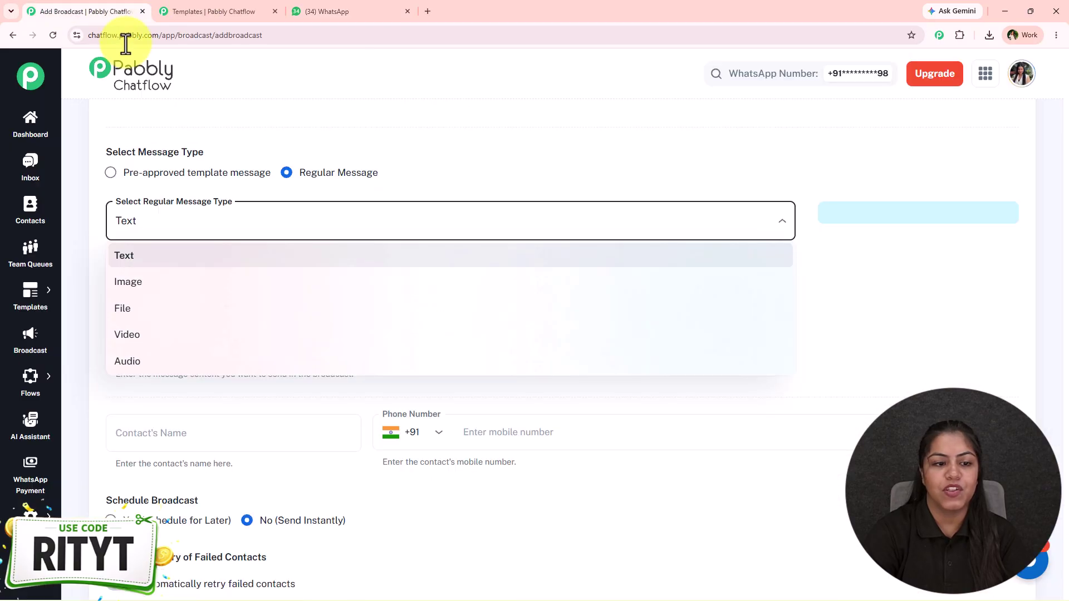
click(151, 286)
scroll(334, 187, down, 1)
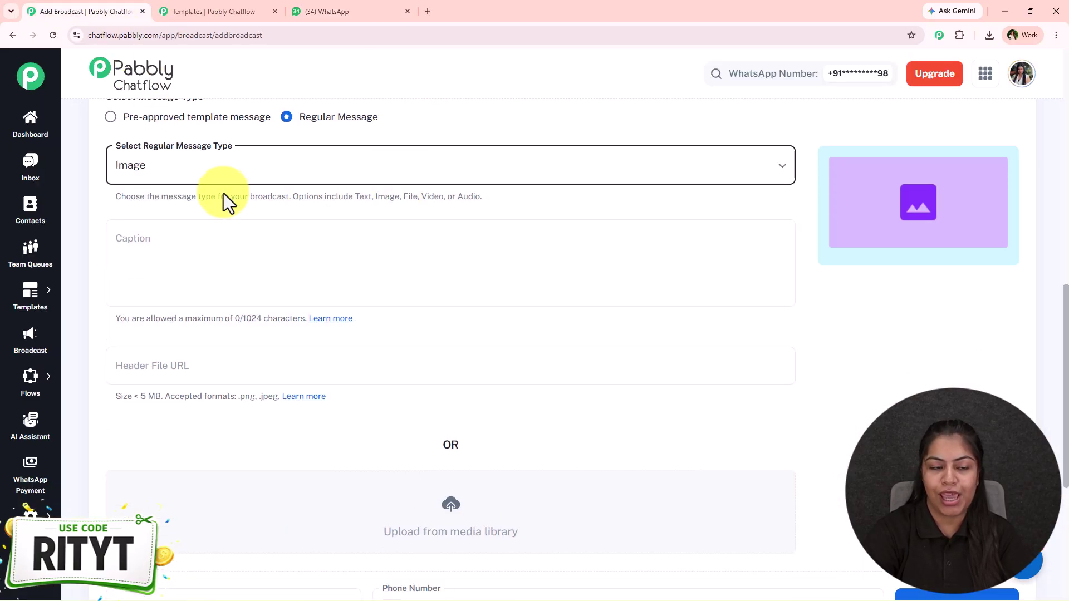
Copy the Freedom Sale text from the WhatsApp chat into the broadcast's caption and mark its "Freedom Sale is Live!" headline bold with asterisks
click(157, 248)
click(339, 10)
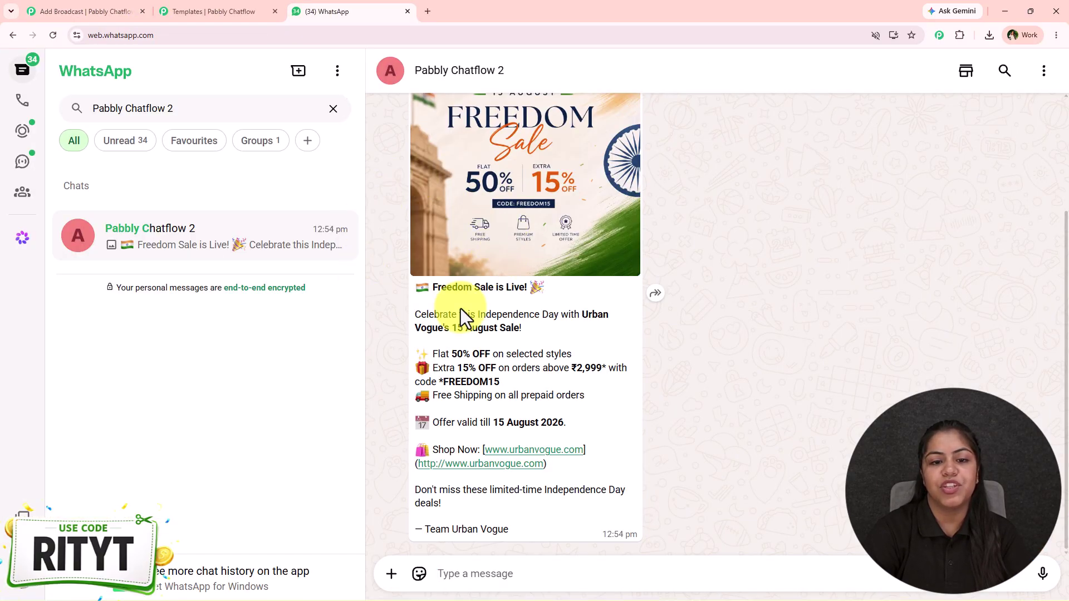
drag(399, 291, 508, 530)
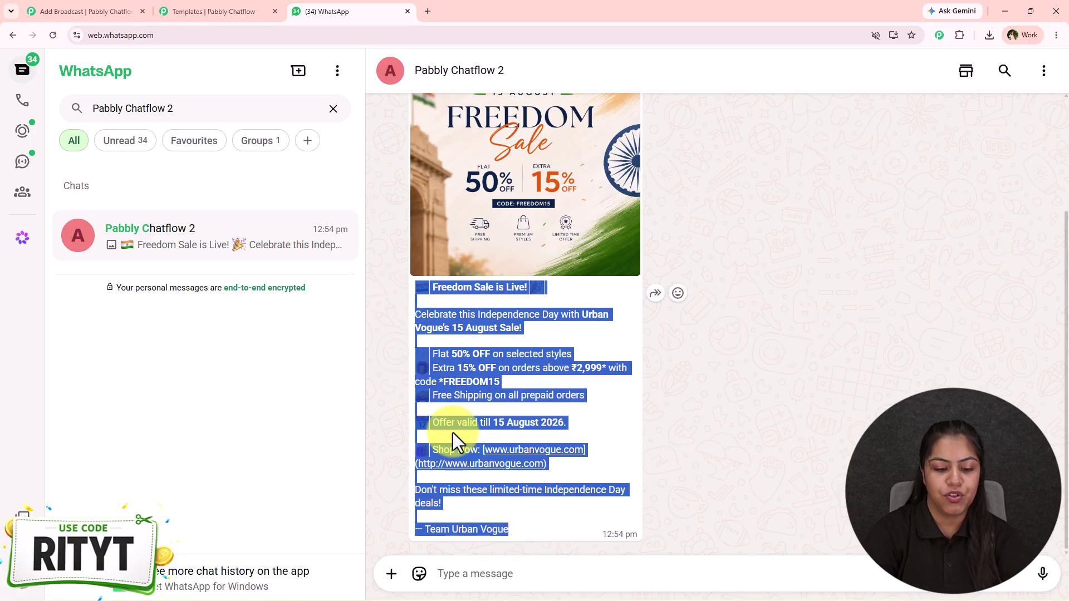
click(240, 10)
click(84, 11)
text(🇮🇳 Freedom Sale is Live! 🎉  Celebrate this Independence Day with Urban Vogue's 15 August Sale!  ✨ Flat 50% OFF on selected styles 🎁 Extra 15% OFF on orders above ₹2,999* with code *FREEDOM15 🚚 Free Shipping on all prepaid orders  🗓 Offer valid till 15 August 2026.  🛍 Shop Now: [www.urbanvogue.com](http://www.urbanvogue.com)  Don't miss these limited-time Independence Day deals!  — Team Urban Vogue)
scroll(383, 281, up, 5)
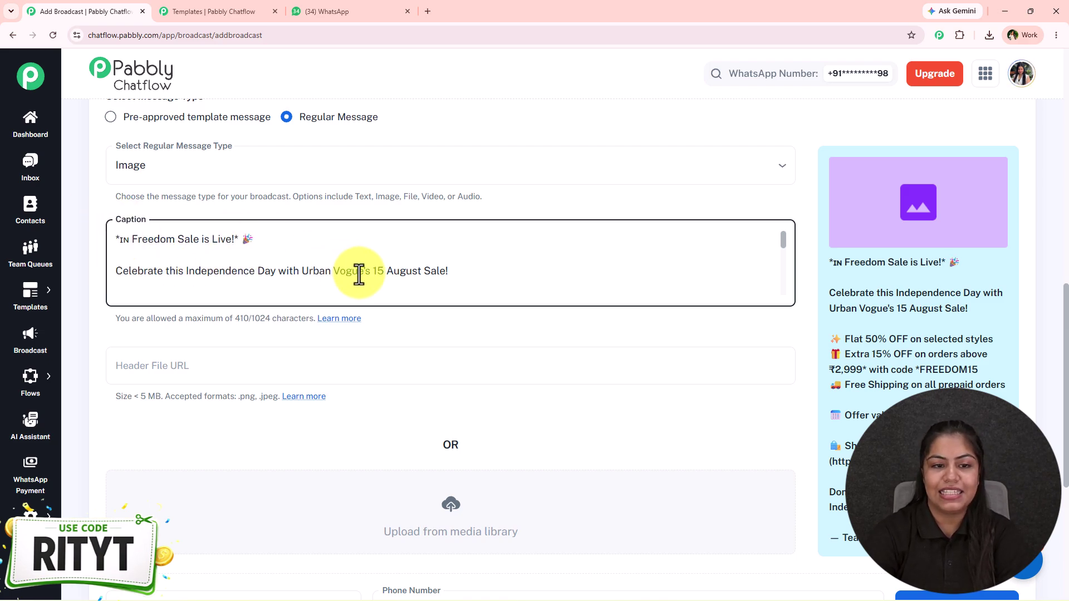
Mark "Urban Vogue's 15 August Sale!" bold with asterisks in the caption, comparing against the formatting of the WhatsApp message
click(329, 3)
click(637, 375)
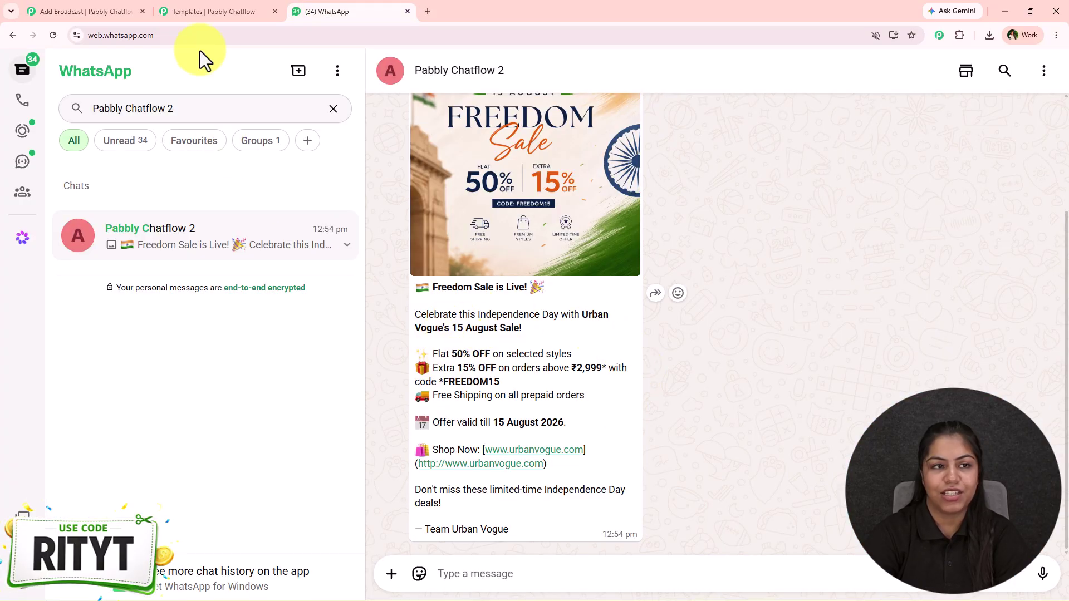
click(117, 11)
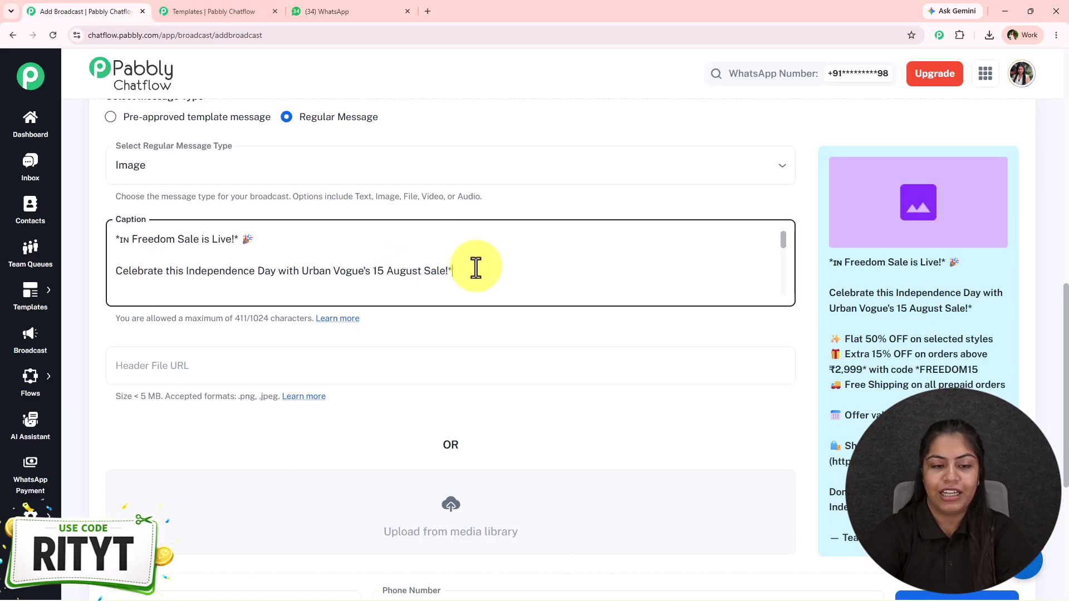
text(*)
click(309, 10)
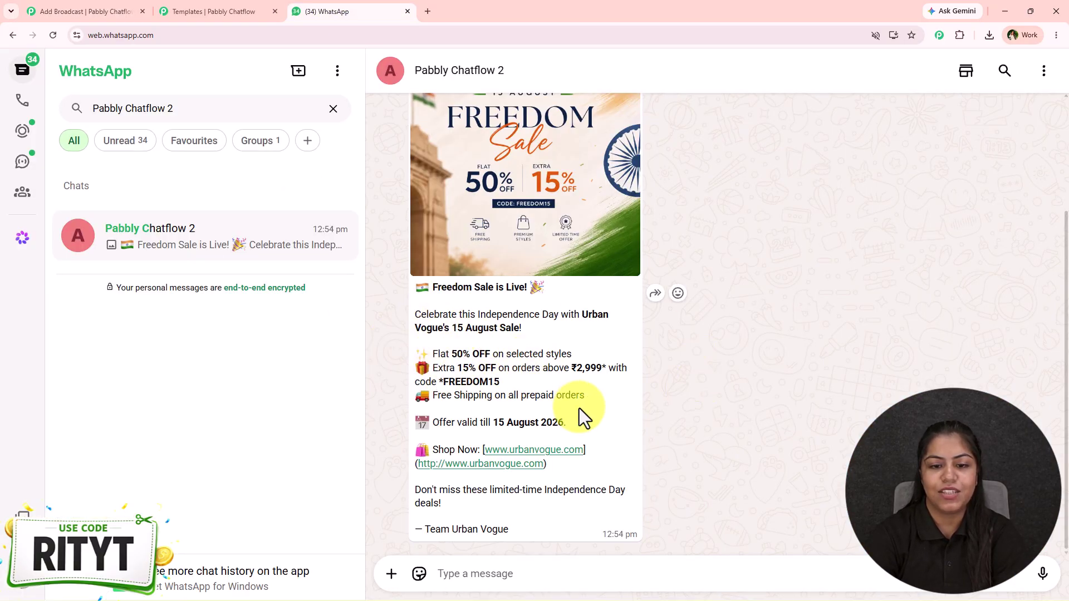
click(115, 11)
Mark "50% OFF", "15% OFF", "₹2,999" and "FREEDOM15" bold with asterisks in the caption's offer lines
scroll(346, 265, down, 2)
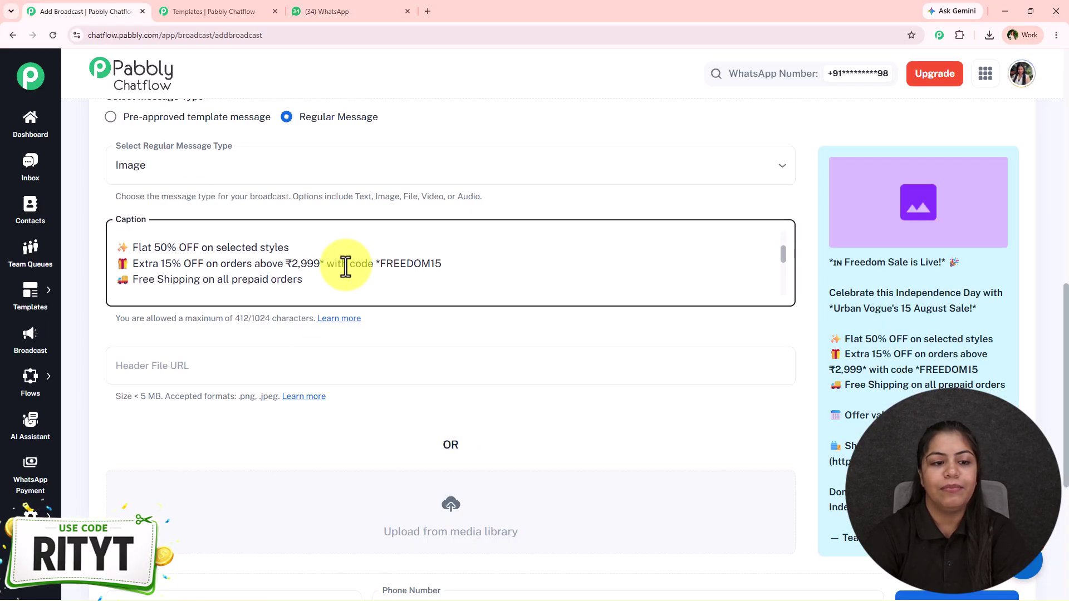
click(154, 248)
text(*)
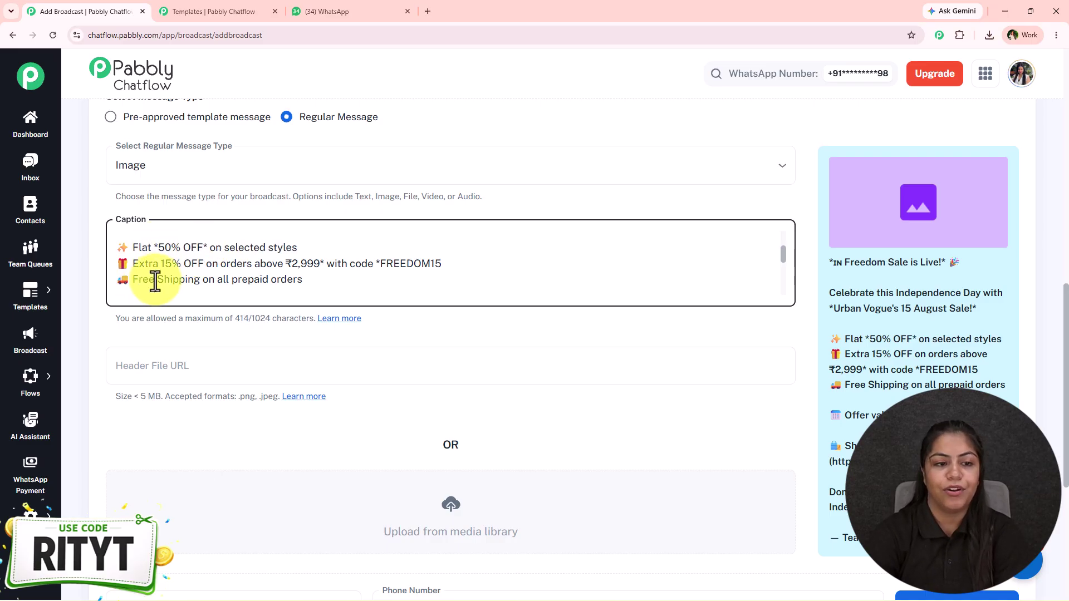
click(202, 264)
text(*)
click(160, 263)
text(*)
click(296, 263)
text(*)
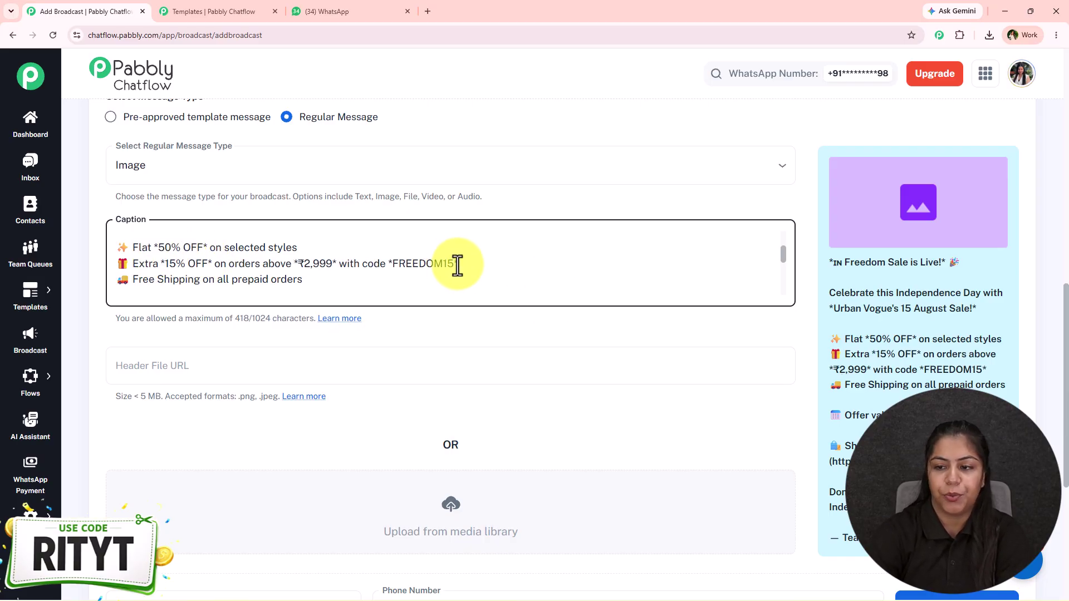
Mark the offer date "15 August 2026." and the "Team Urban Vogue" signature bold with asterisks in the caption
scroll(435, 264, down, 2)
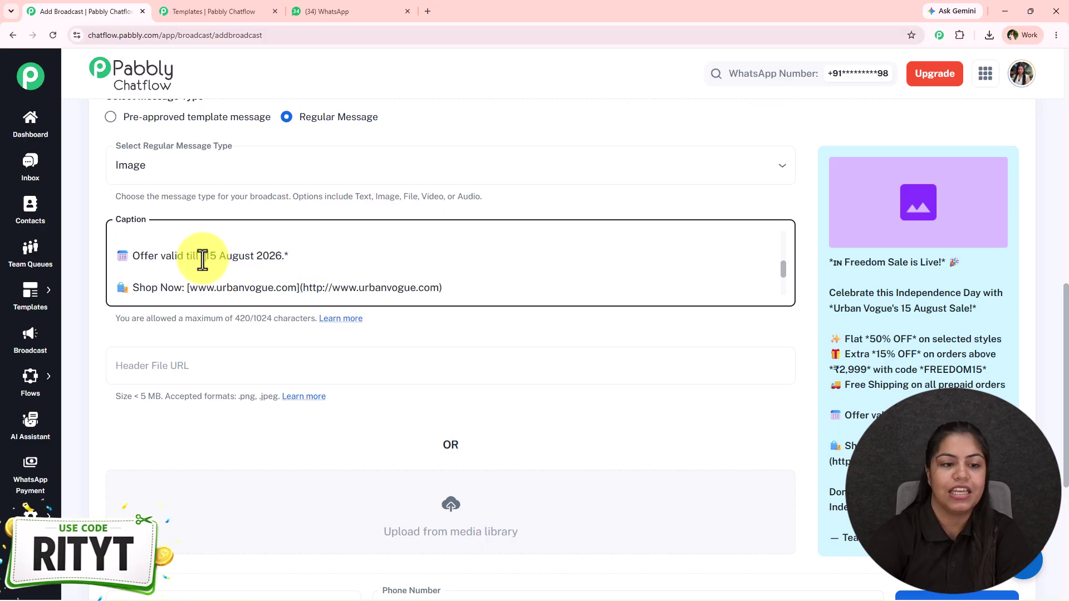
drag(117, 288, 470, 284)
click(470, 285)
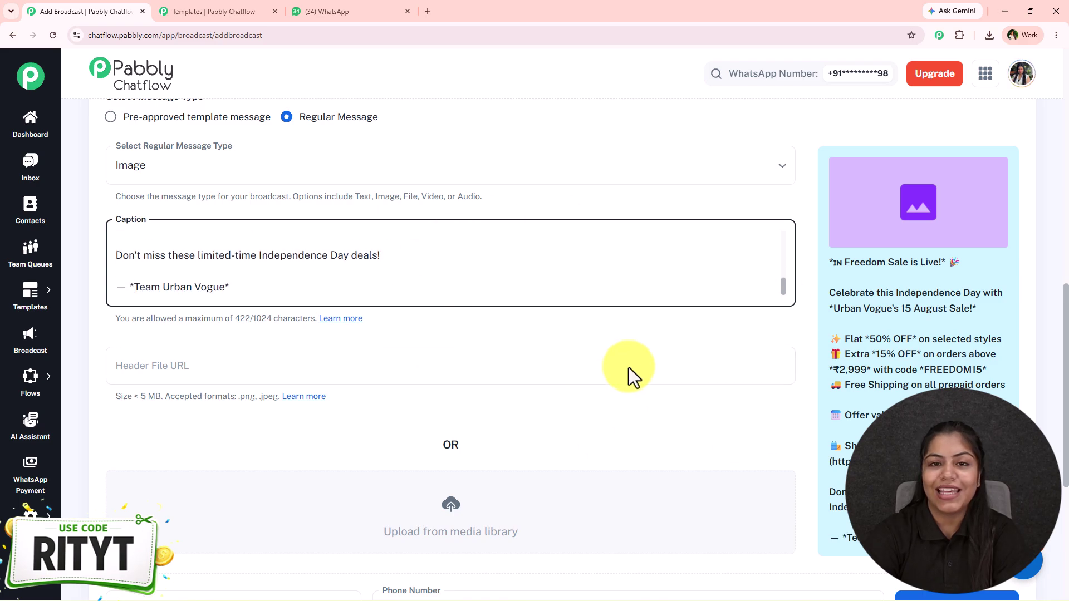
scroll(523, 350, down, 1)
Upload "ChatGPT Image Jul 29, 2026, 12_54_07 PM.png" to the media library and insert it as the message's header image
scroll(522, 349, down, 3)
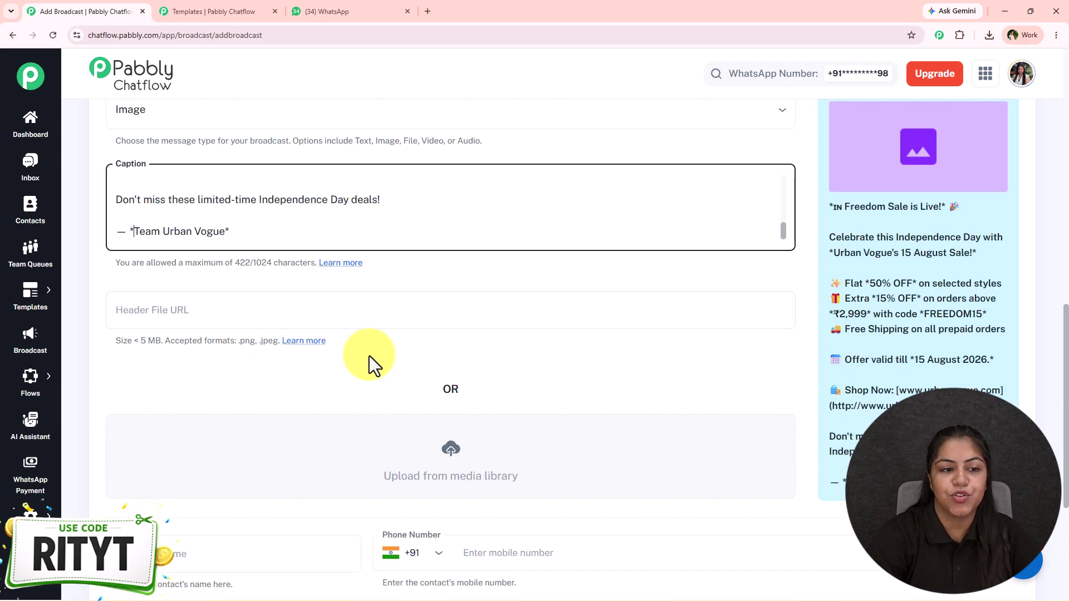
click(306, 296)
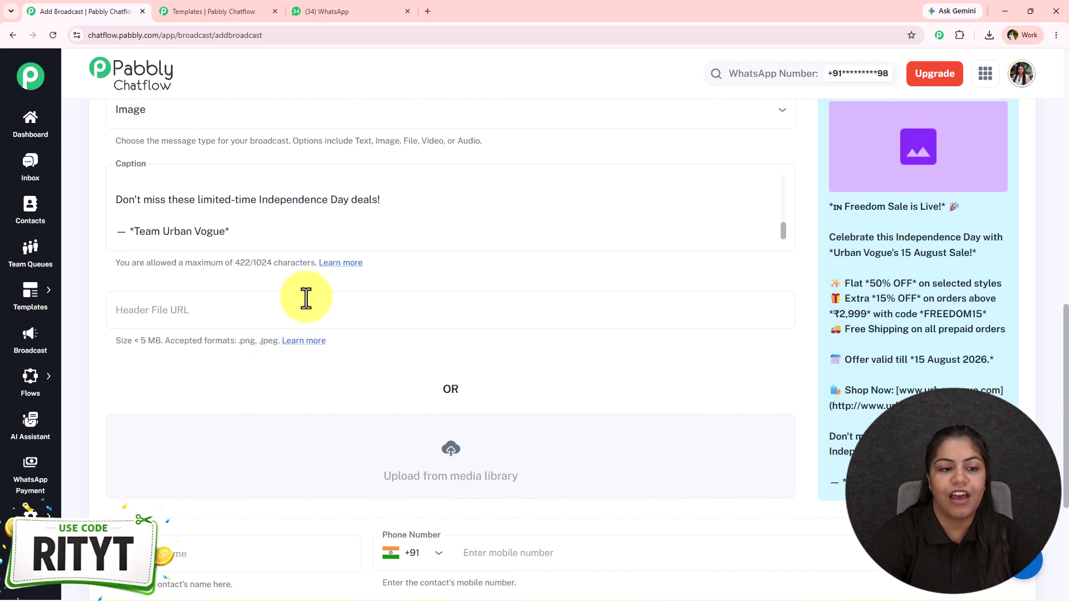
scroll(335, 401, down, 1)
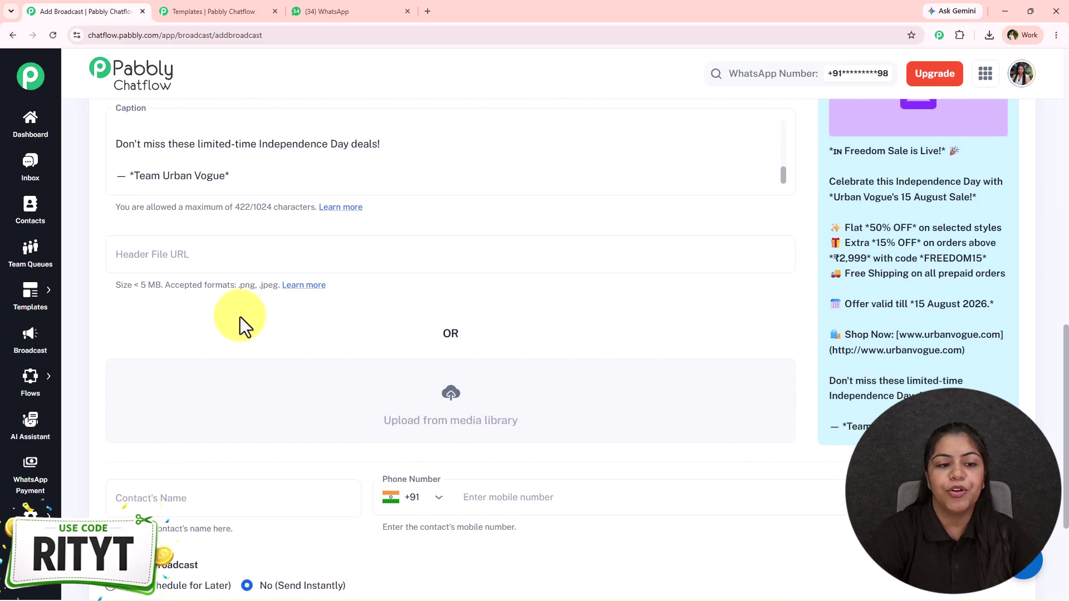
click(446, 412)
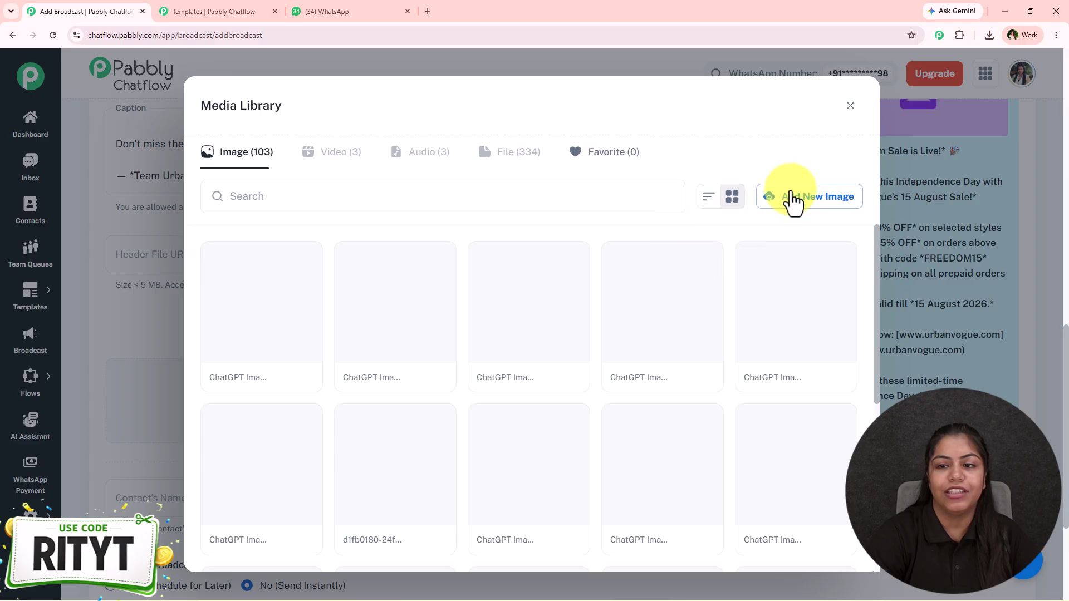
click(793, 201)
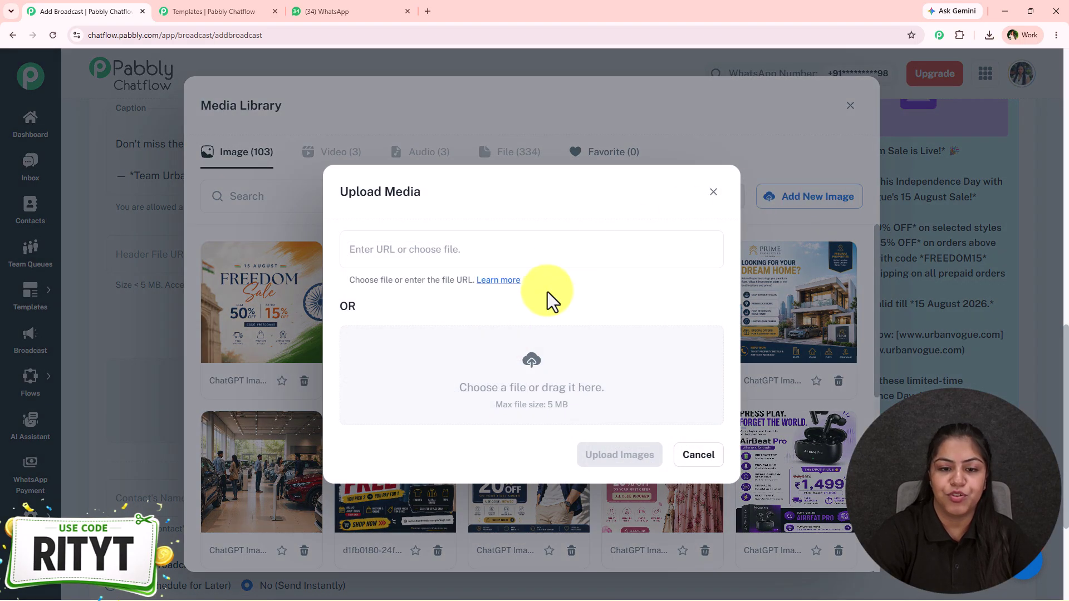
click(554, 389)
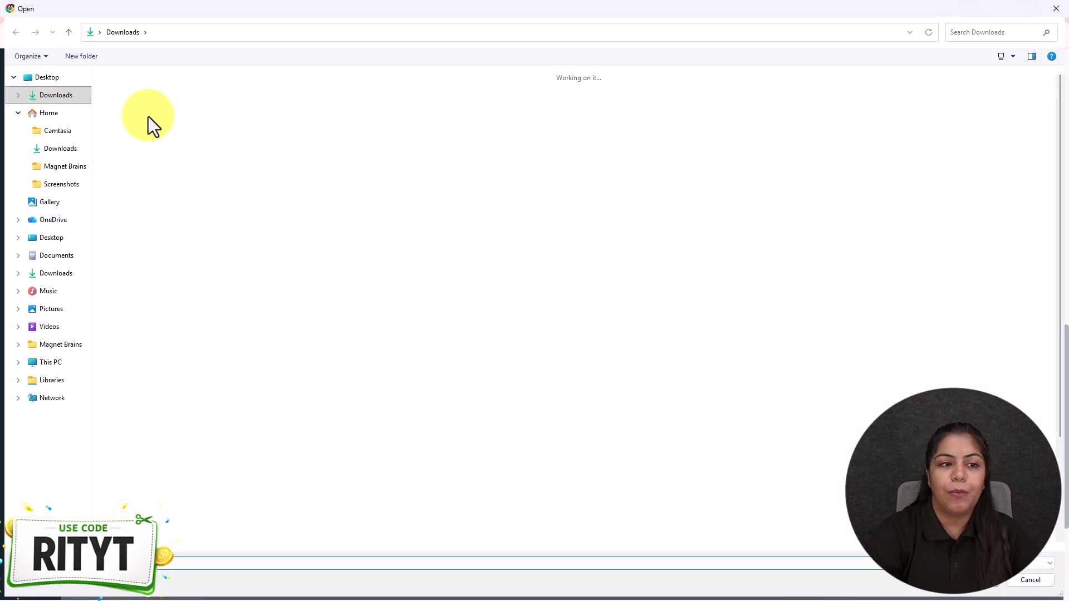
double_click(132, 125)
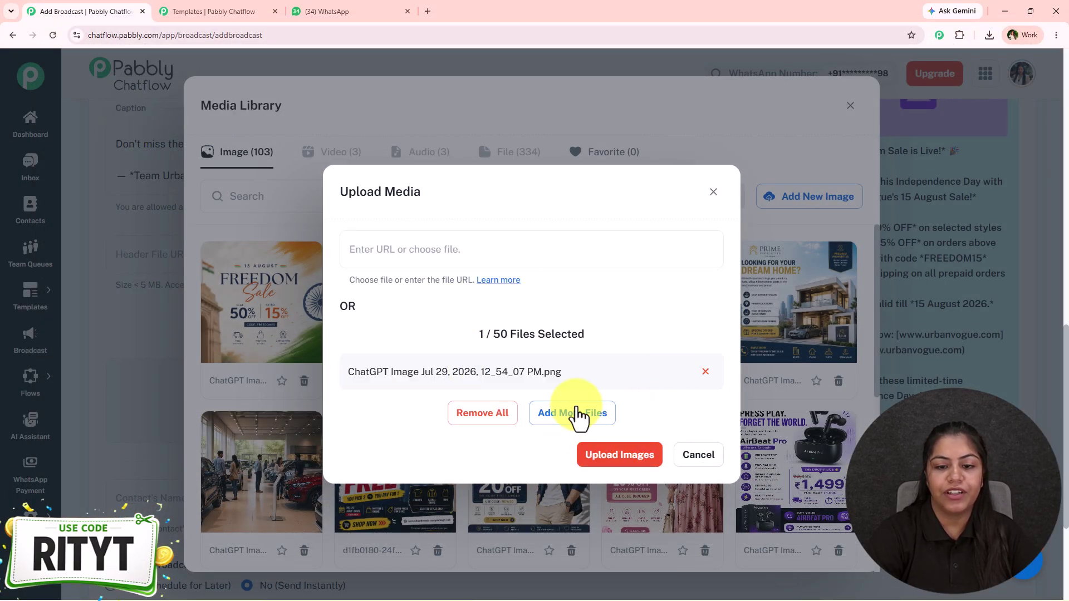
click(623, 468)
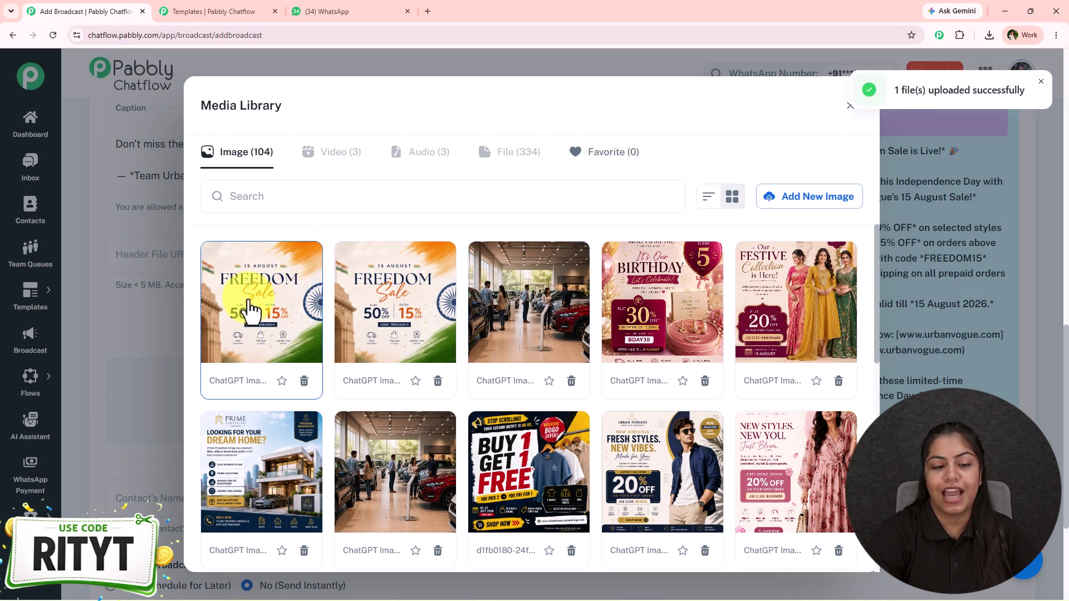
click(249, 310)
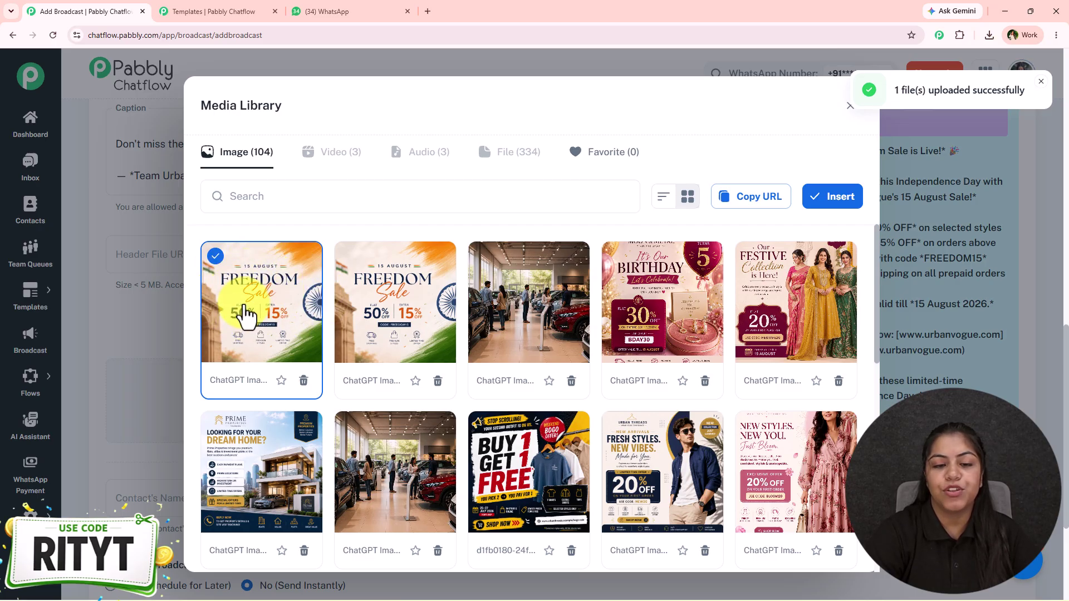
click(833, 196)
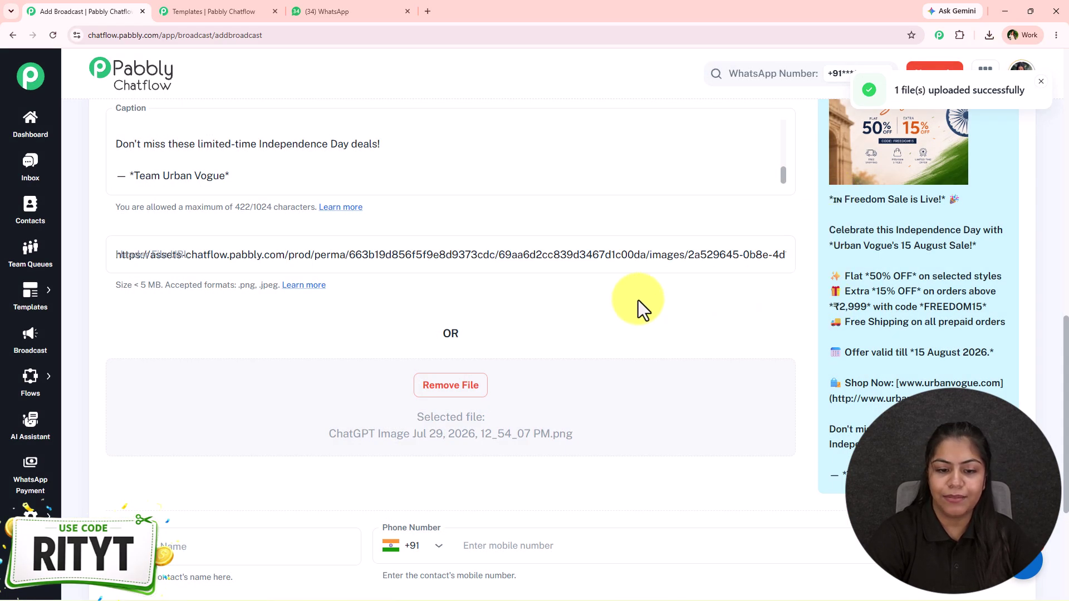
Review the preview of the regular message with its Freedom Sale image and caption, and the remaining broadcast settings
scroll(406, 284, down, 1)
scroll(1066, 247, up, 3)
scroll(882, 302, down, 5)
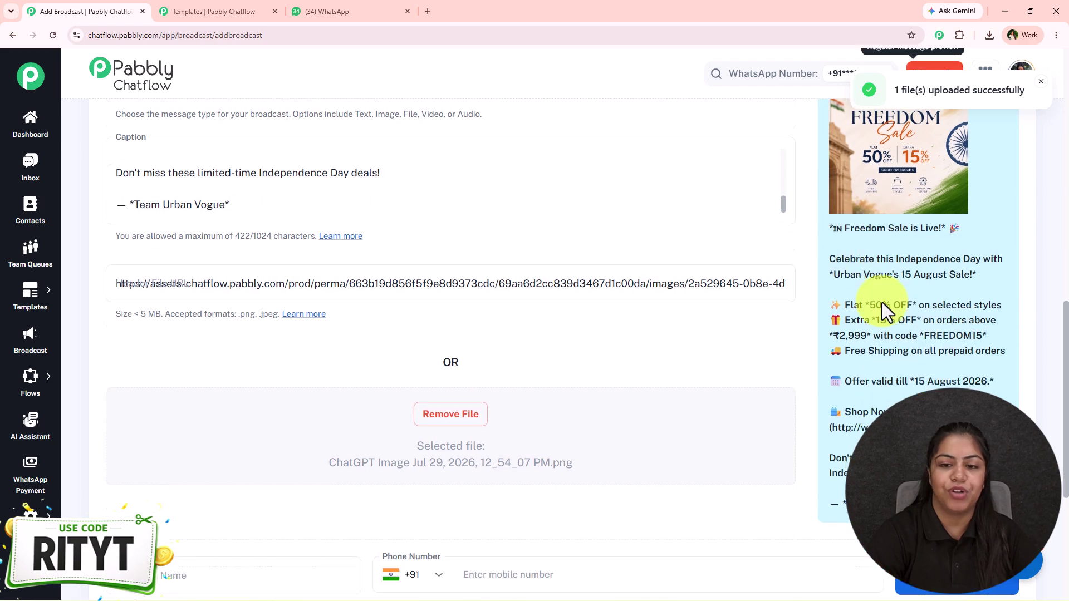
scroll(305, 434, down, 2)
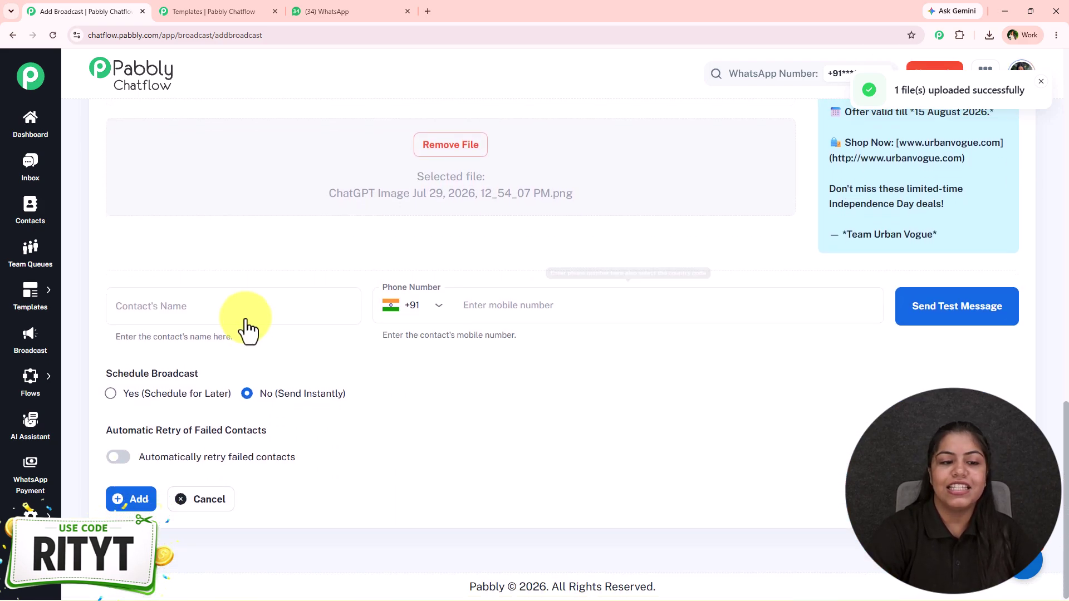
scroll(704, 256, up, 5)
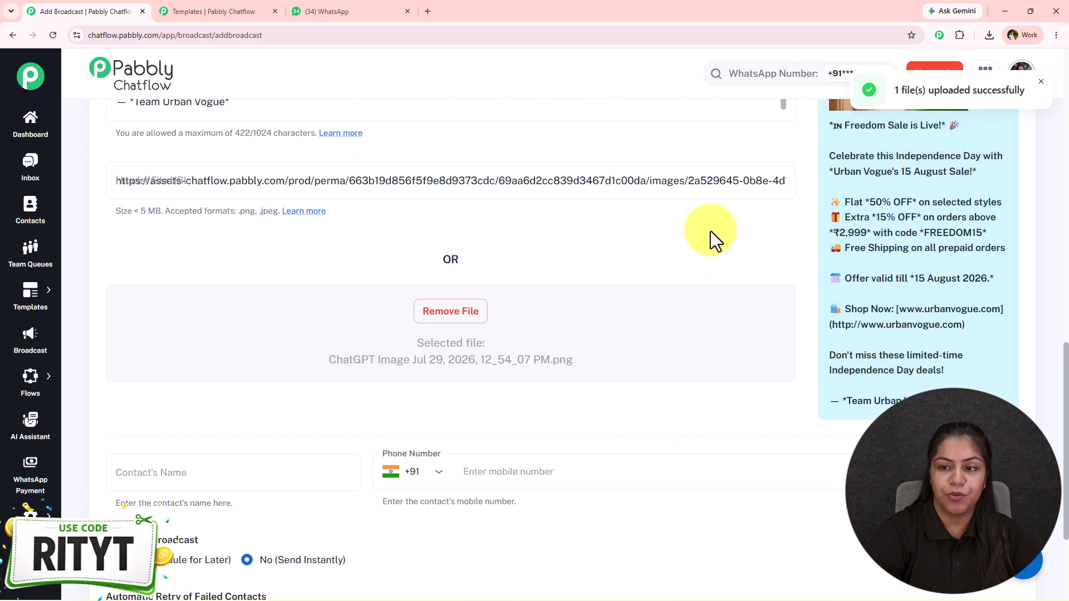
drag(829, 234, 869, 513)
click(603, 461)
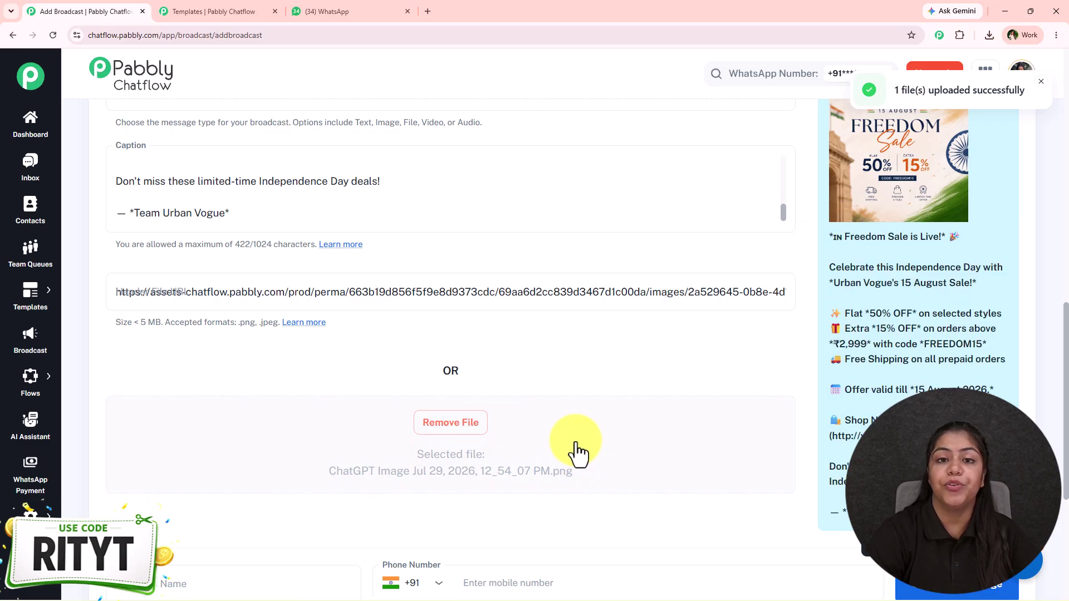
scroll(700, 363, down, 1)
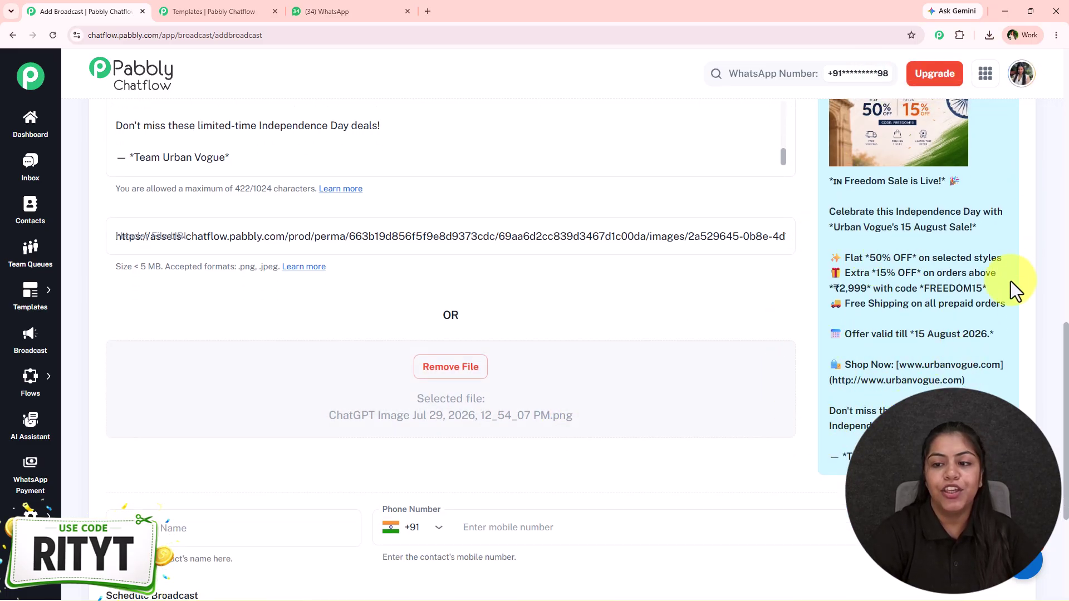
Send a test message of the broadcast, using "Test" as the contact's name and entering the recipient's mobile number
scroll(1009, 260, down, 2)
click(301, 424)
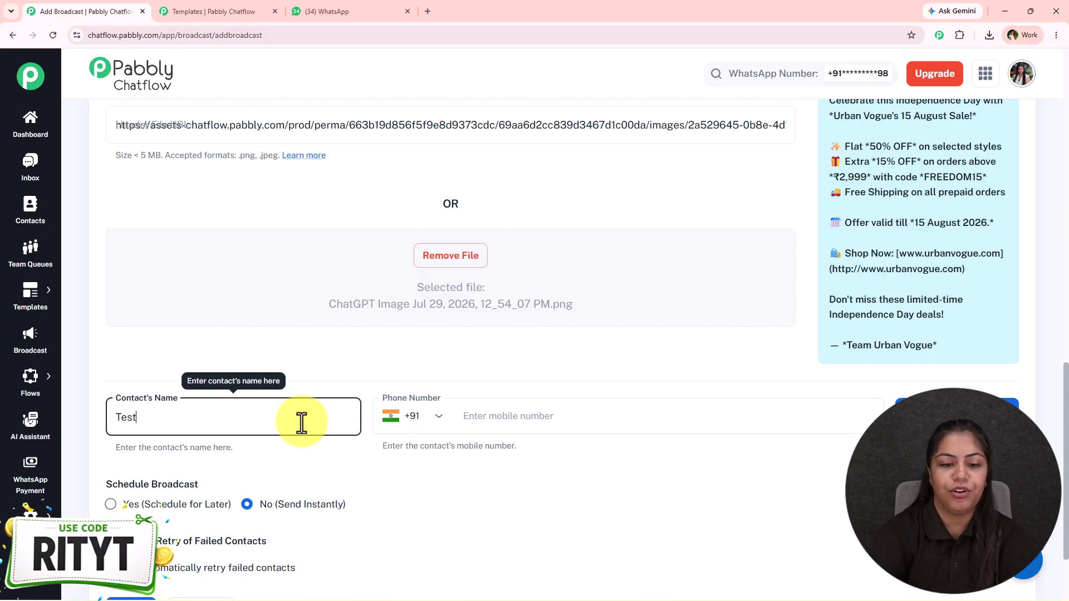
click(575, 404)
text(9038)
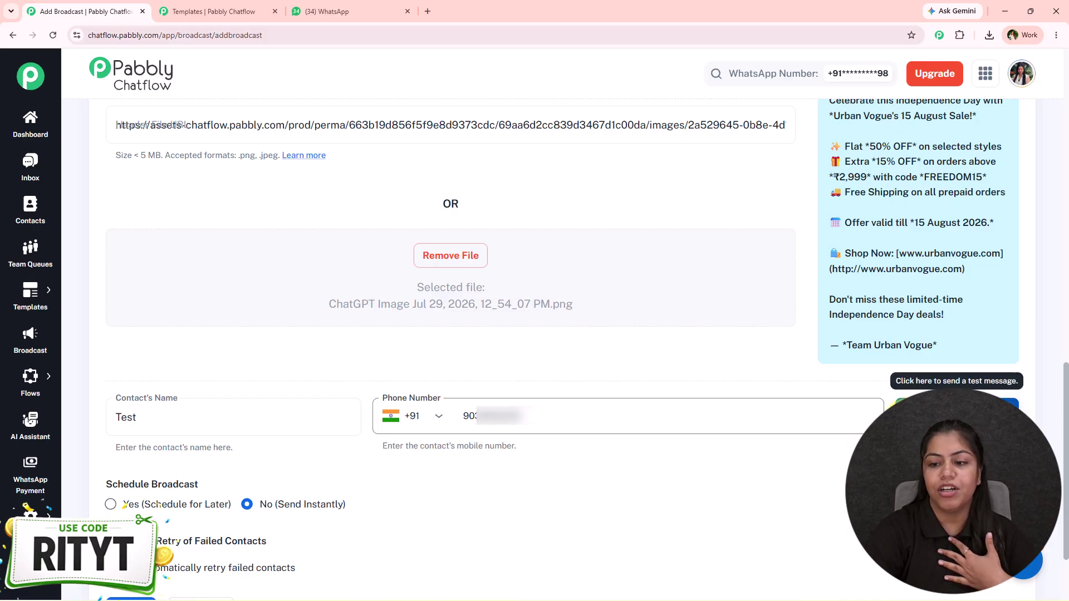
click(906, 414)
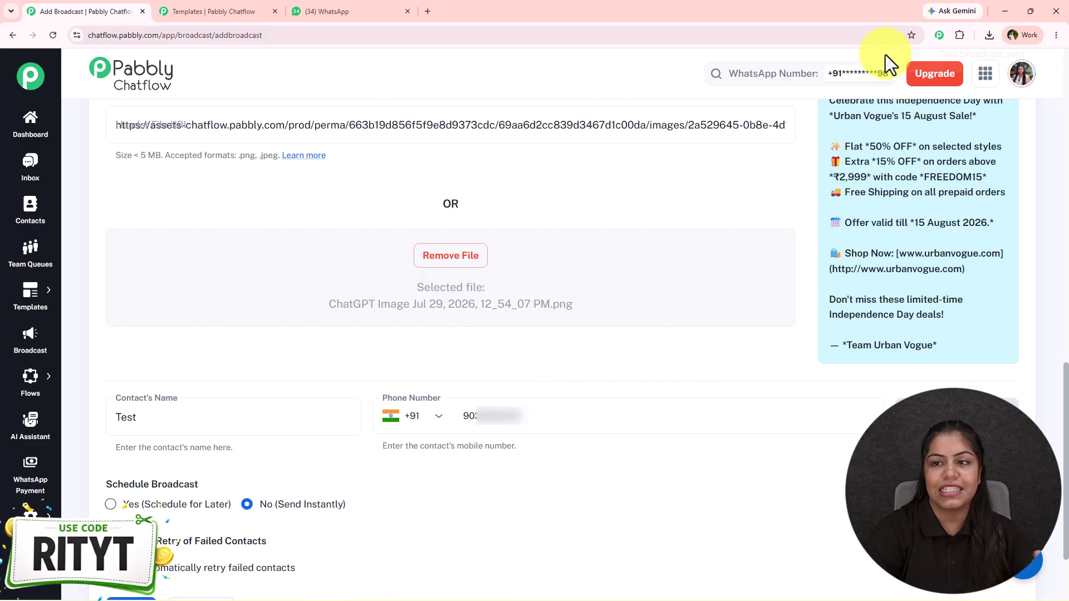
Switch to WhatsApp and examine the newly received Freedom Sale test message and its bold formatting
click(367, 10)
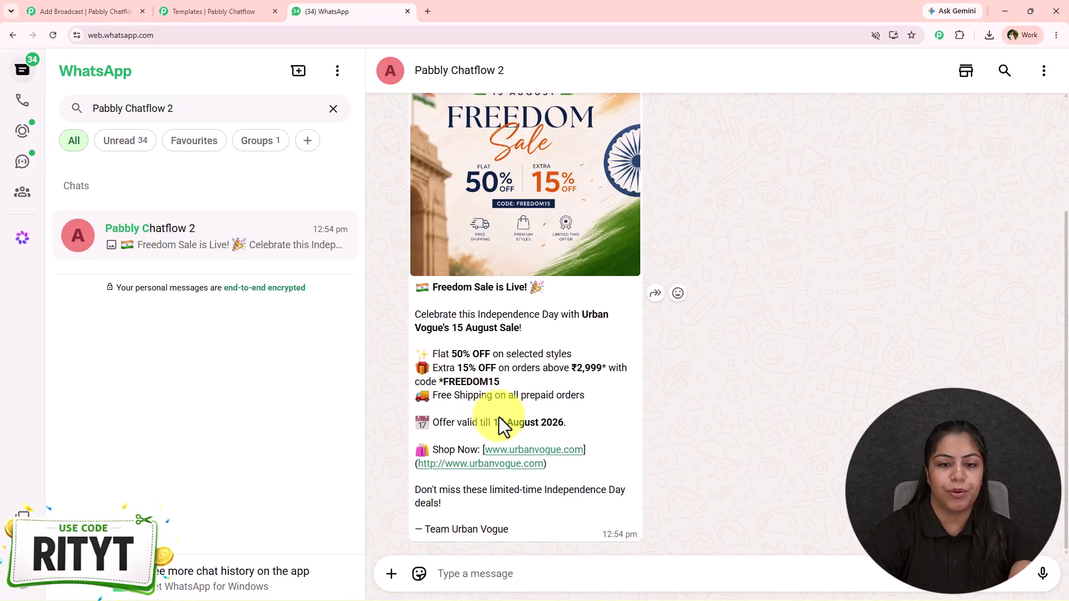
scroll(518, 432, down, 4)
scroll(518, 438, down, 1)
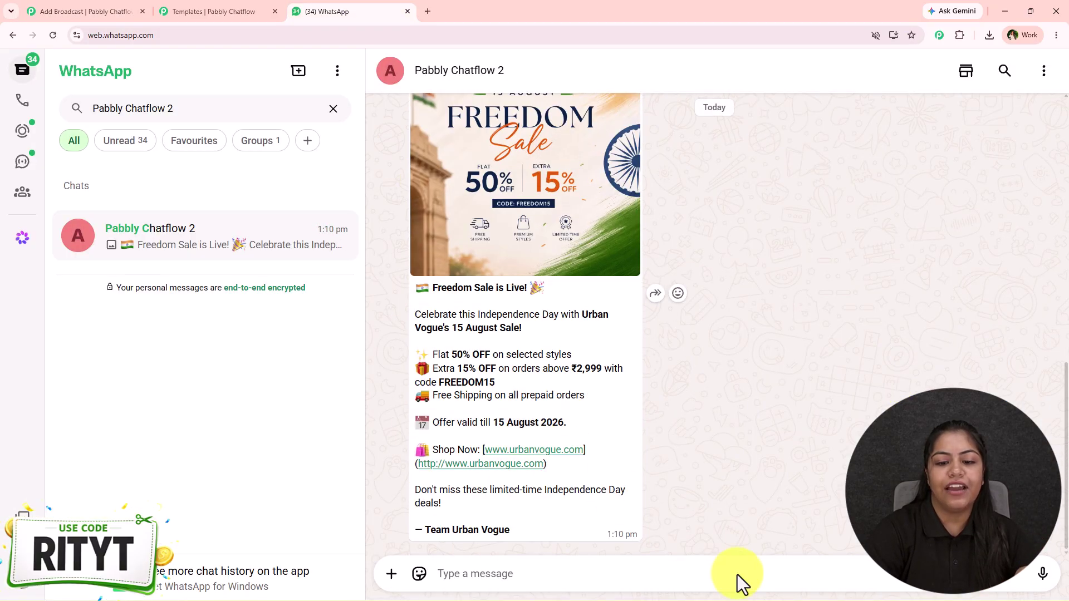
scroll(618, 535, up, 5)
scroll(618, 536, down, 5)
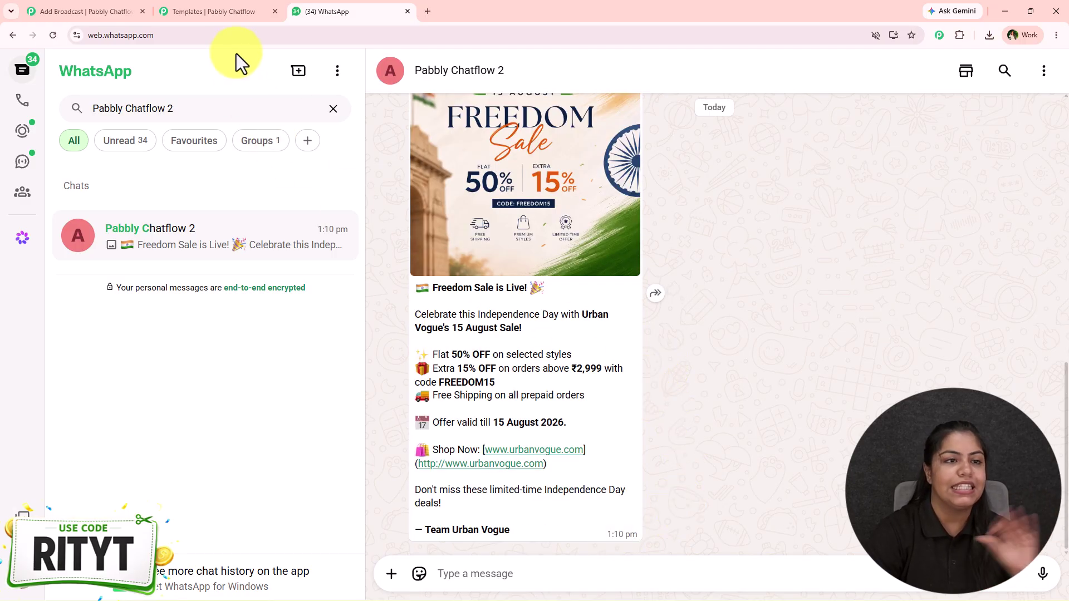
Switch back to the Pabbly Chatflow broadcast form and schedule the broadcast for 07/31/2026 01:00 PM
click(117, 10)
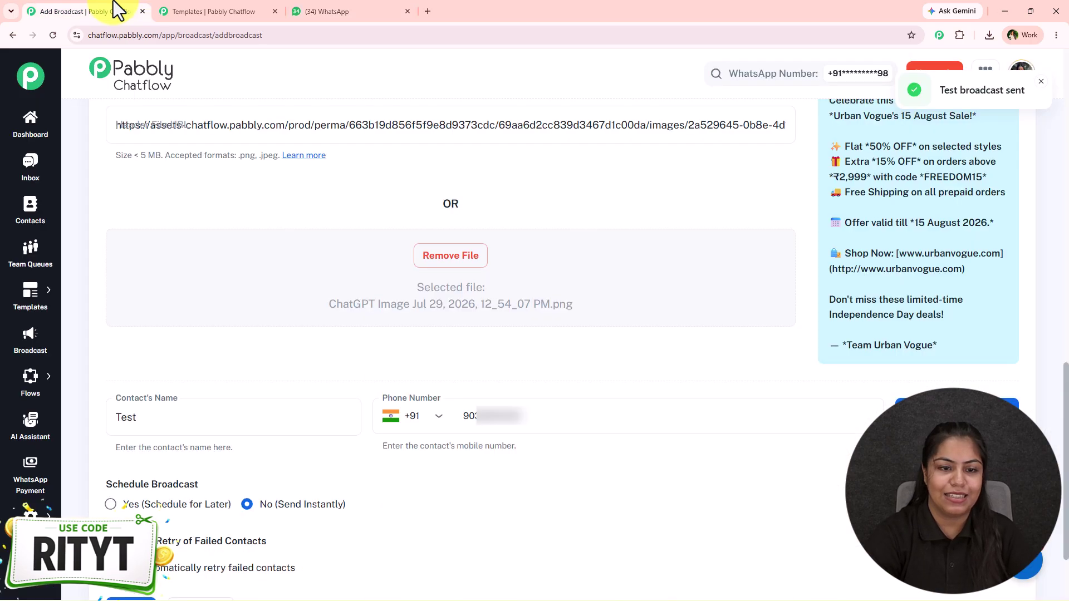
scroll(425, 377, down, 2)
triple_click(210, 374)
click(151, 393)
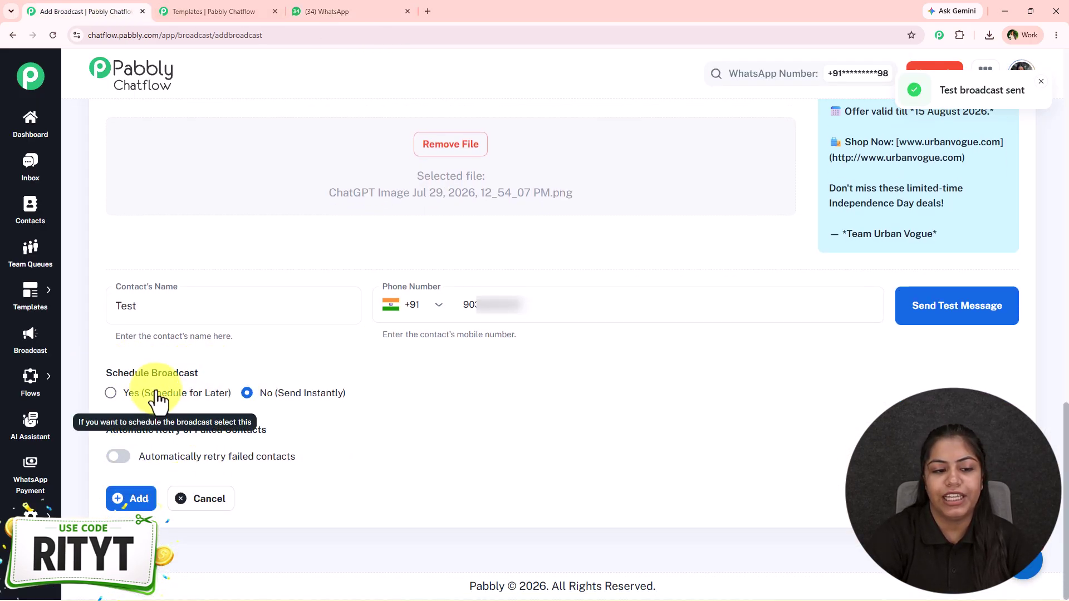
click(258, 394)
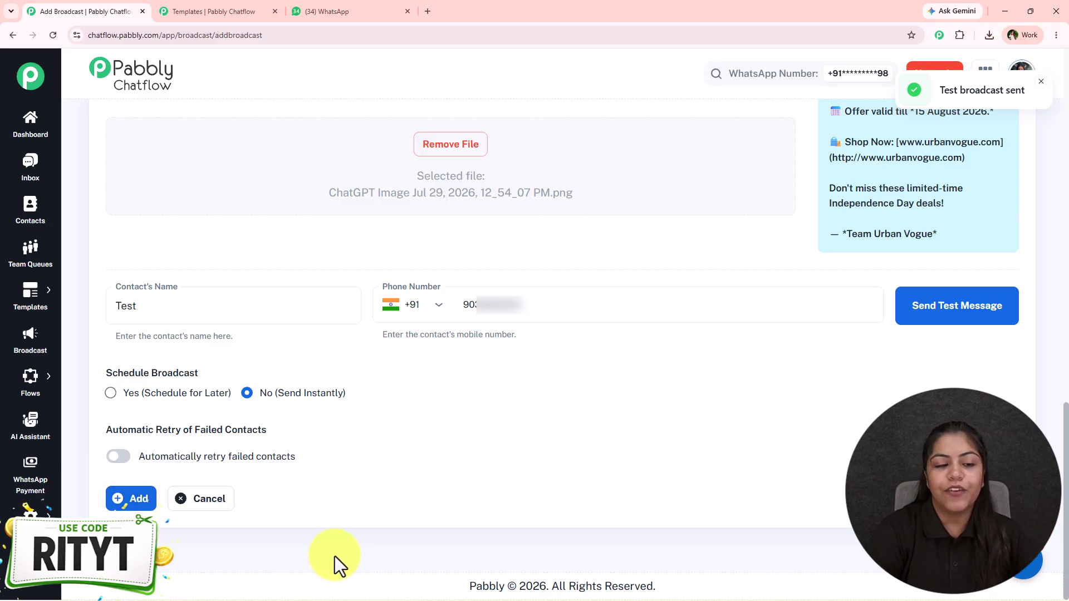
click(184, 396)
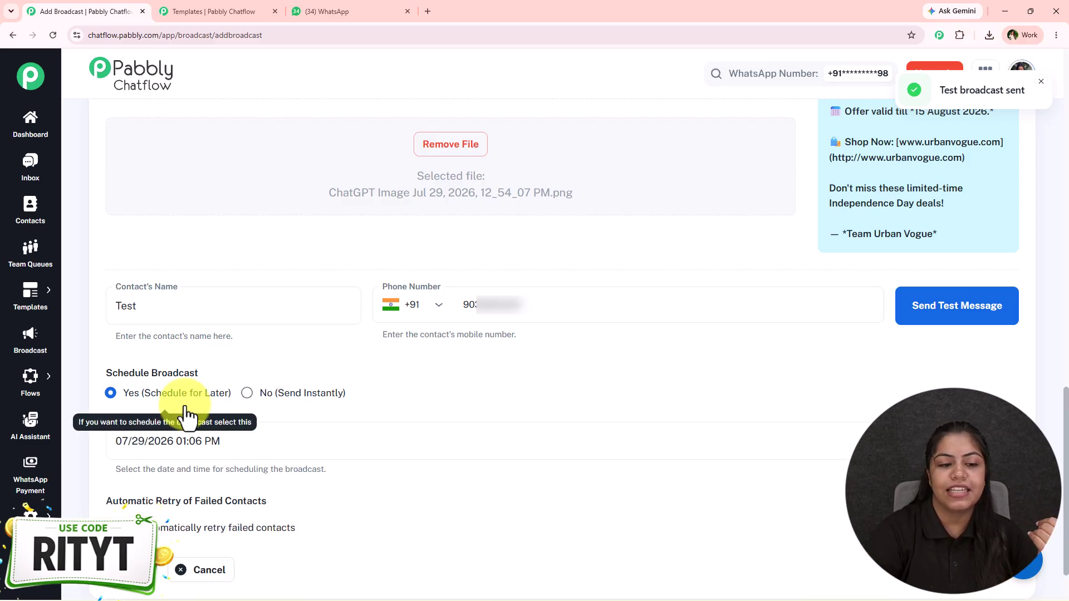
click(562, 440)
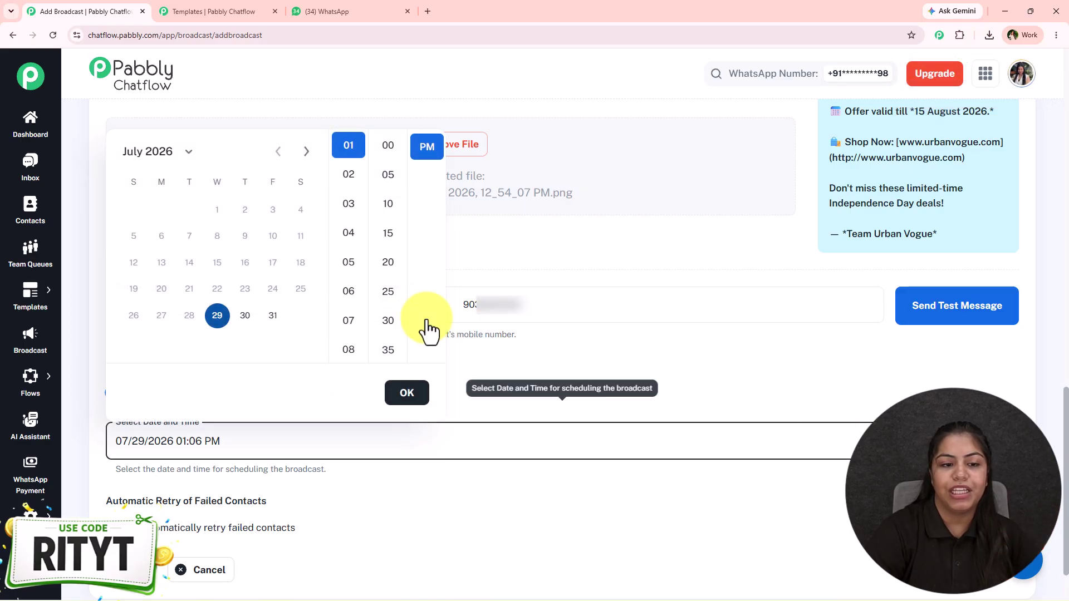
click(272, 330)
click(388, 148)
click(407, 393)
mouse_move(253, 537)
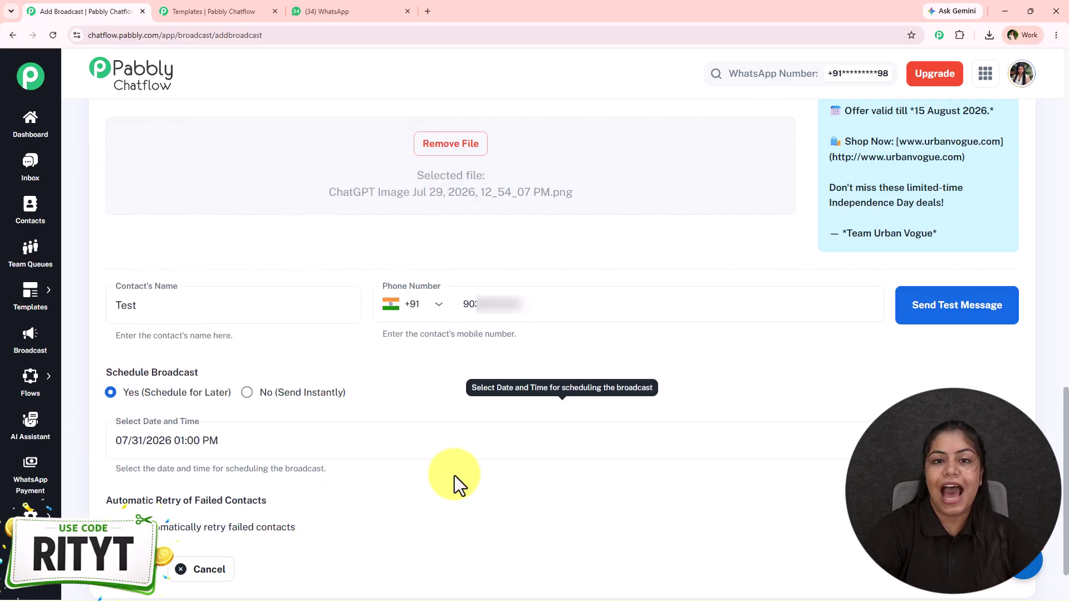
Enable automatic retry of failed contacts for the broadcast with 1 retry
scroll(457, 471, down, 2)
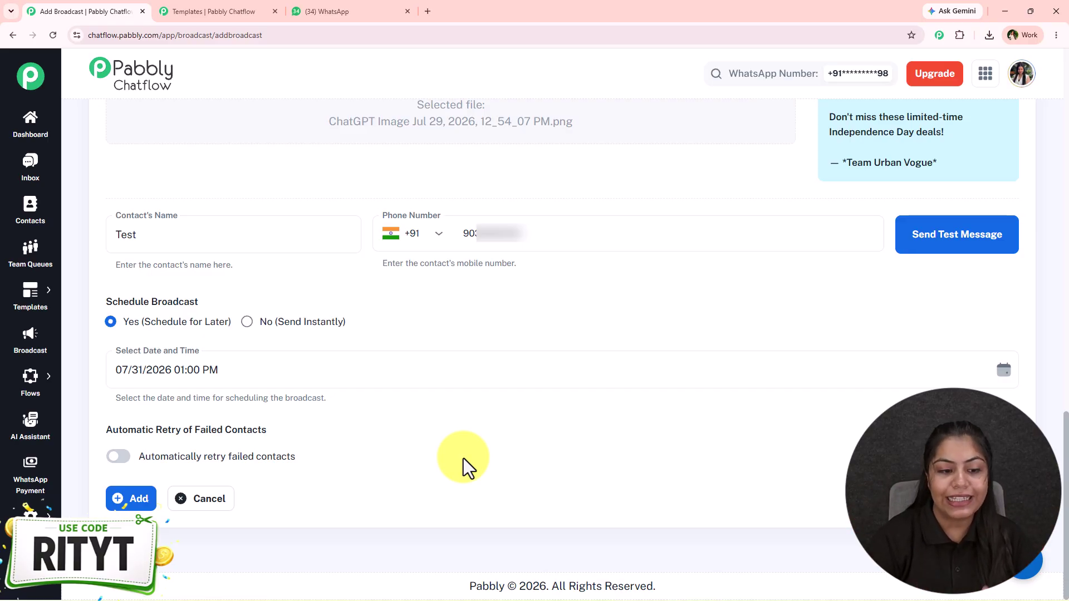
click(108, 456)
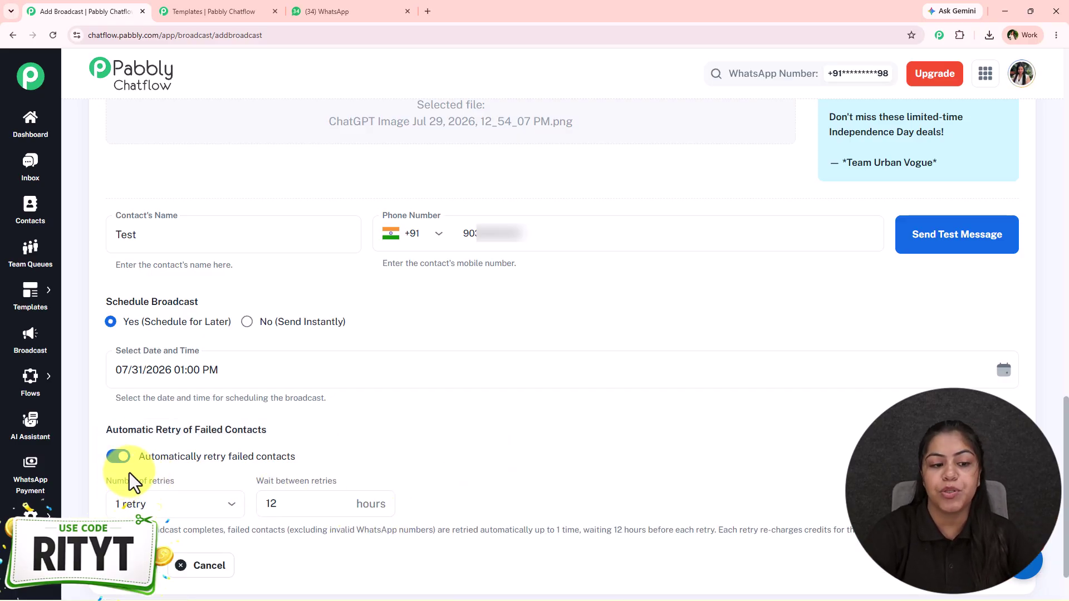
scroll(186, 453, down, 1)
click(193, 440)
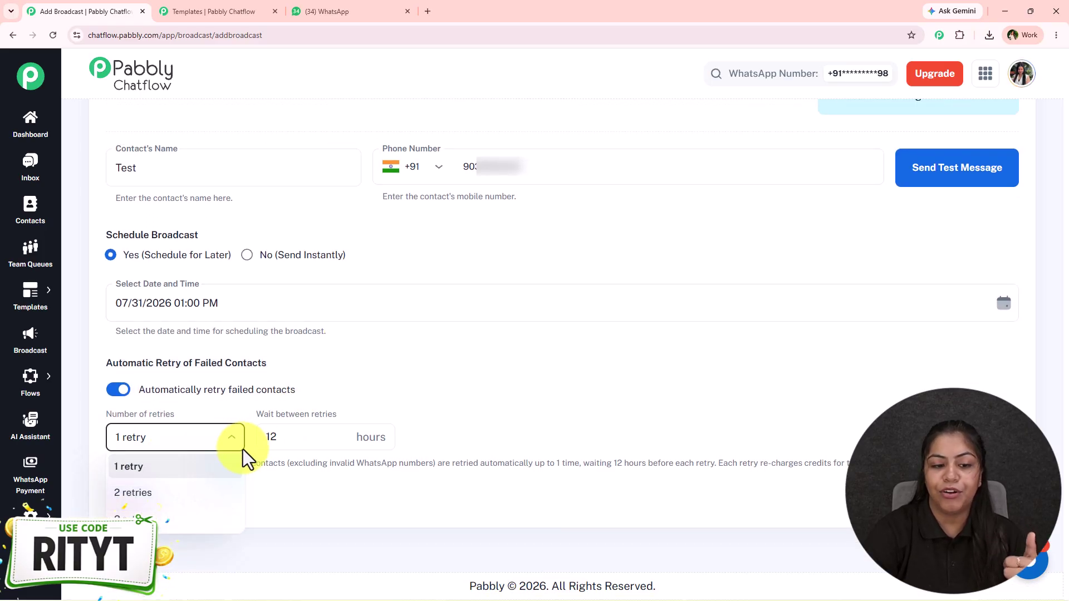
click(318, 442)
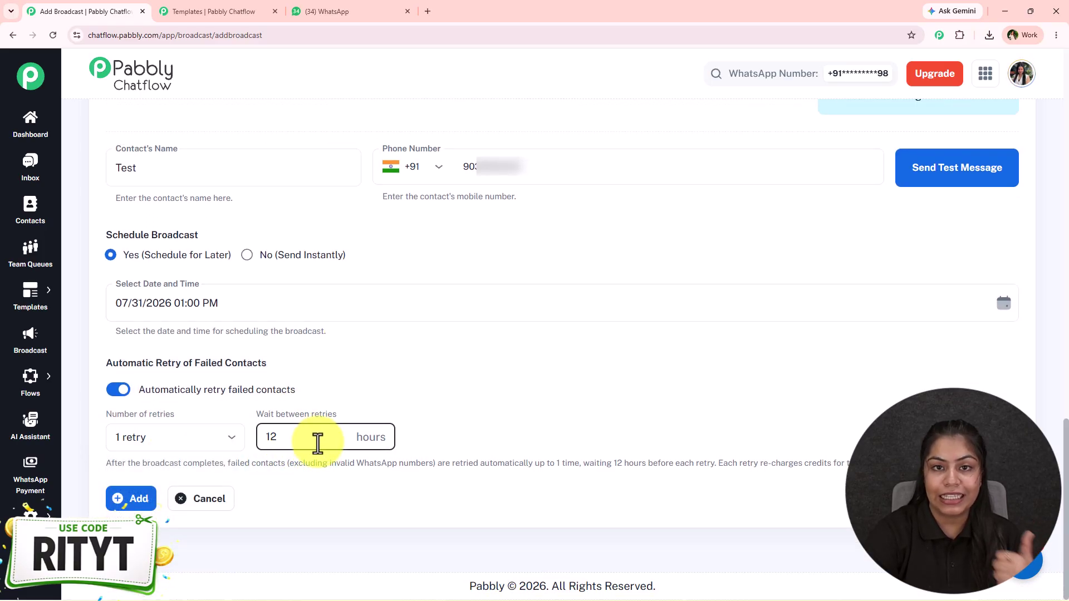
click(181, 440)
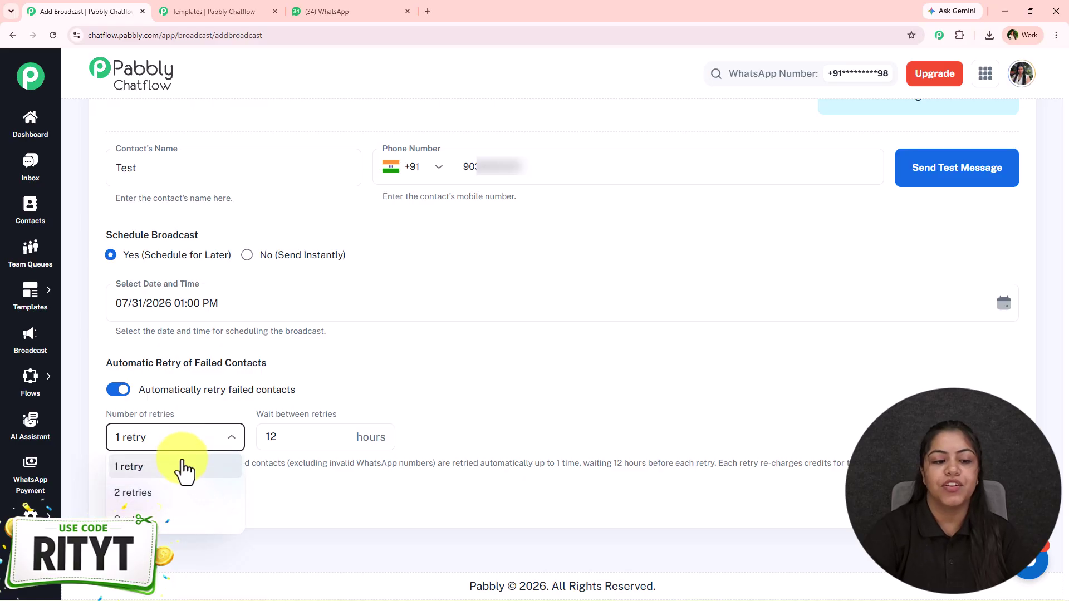
click(180, 468)
Try an 8-hour wait between retries, and set the wait back to 12 hours
click(283, 437)
double_click(285, 433)
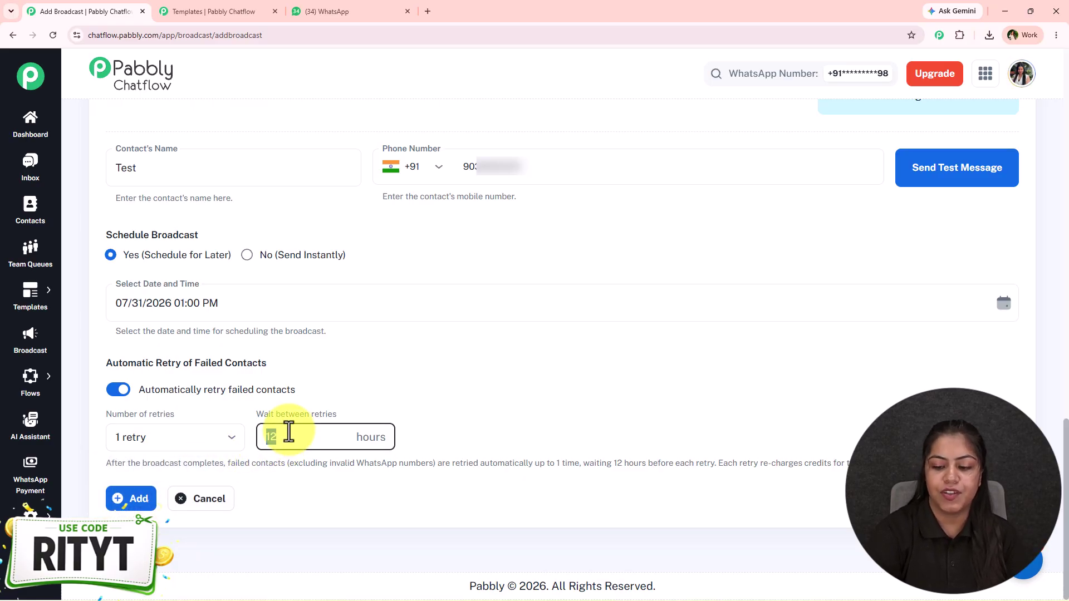
key(BackSpace)
text(12)
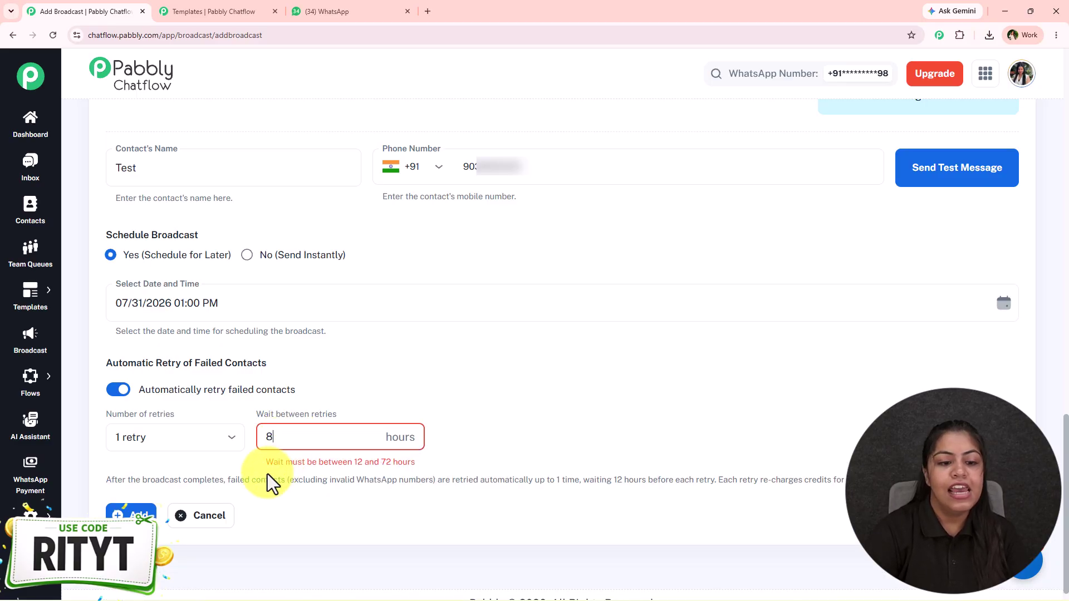
click(272, 466)
click(285, 449)
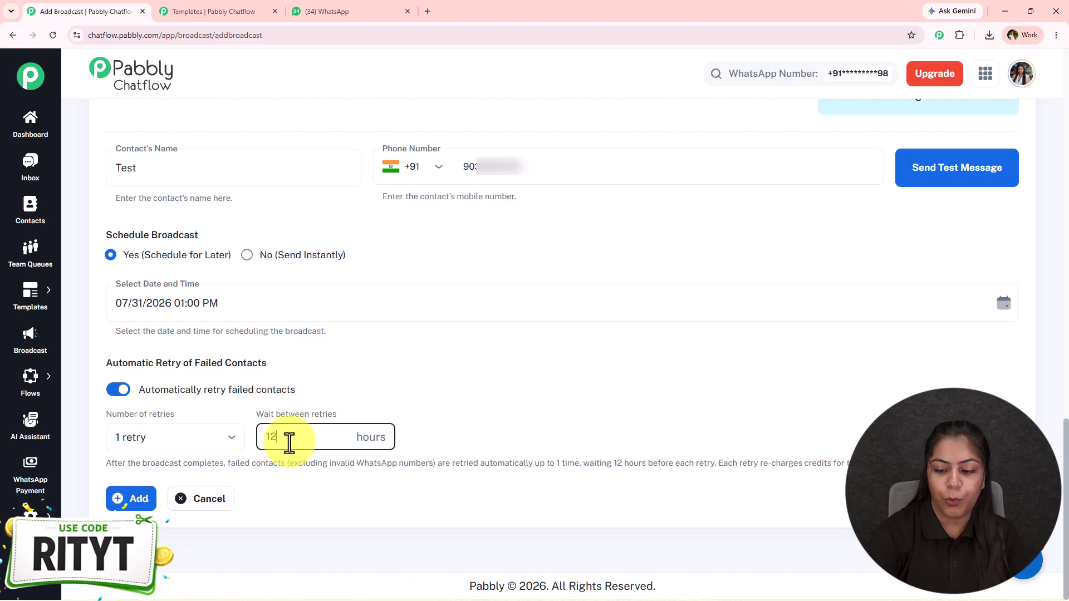
text(8)
key(BackSpace)
key(BackSpace)
text(2)
click(398, 412)
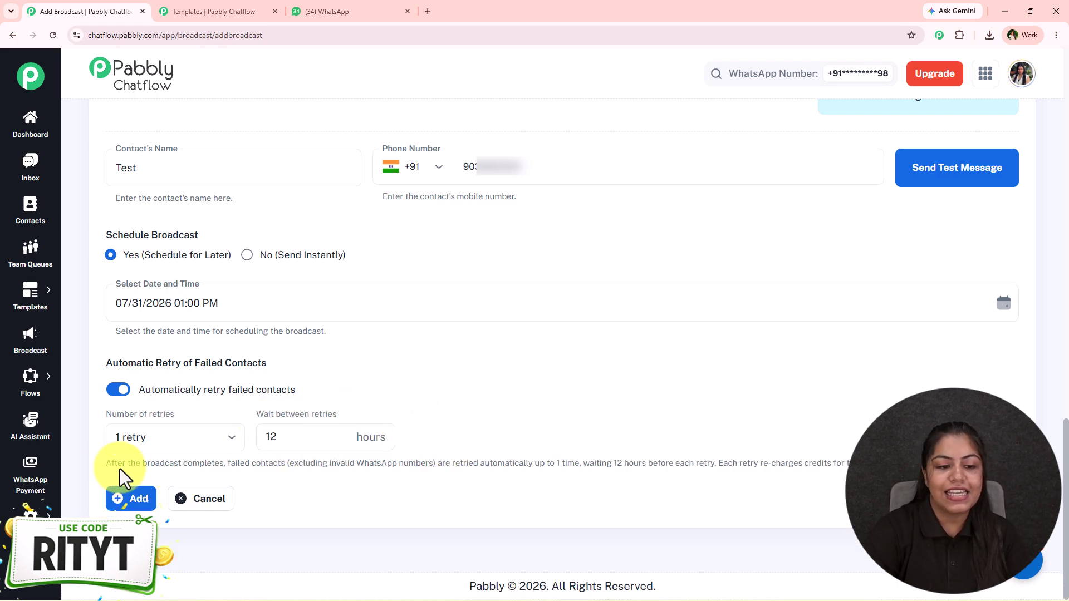
Read the note on retrying failed contacts, and add the scheduled broadcast, accepting the 24-hour window notice
drag(222, 470, 283, 470)
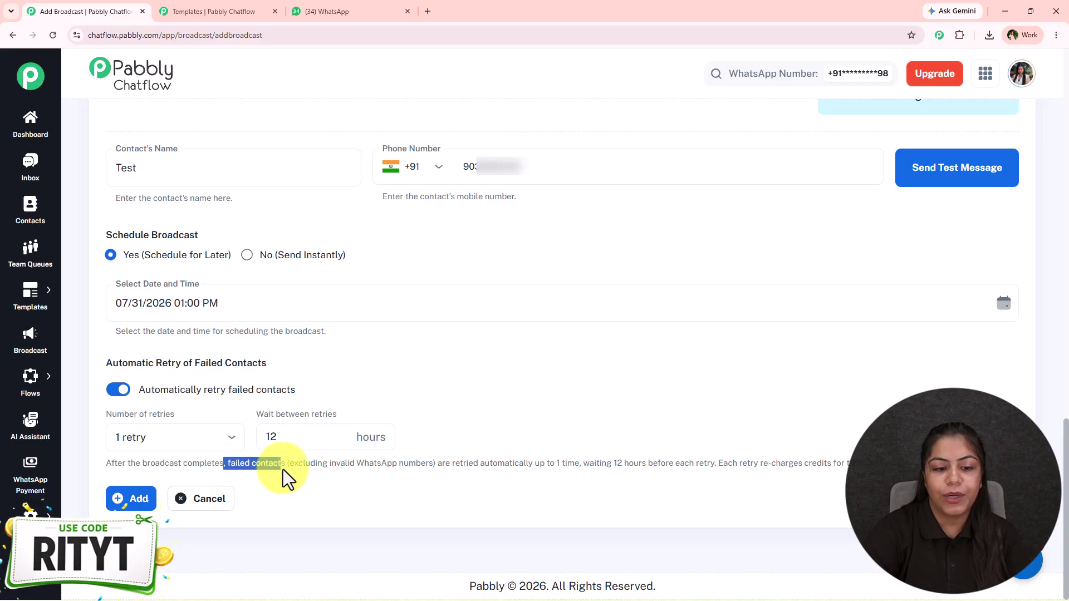
click(297, 473)
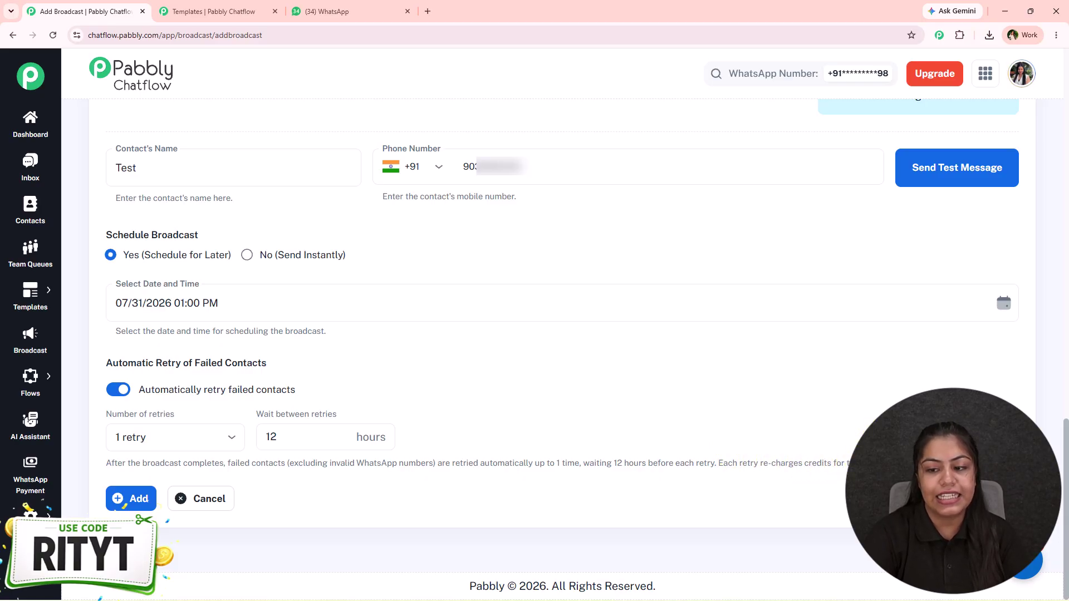
drag(750, 487, 99, 467)
click(98, 467)
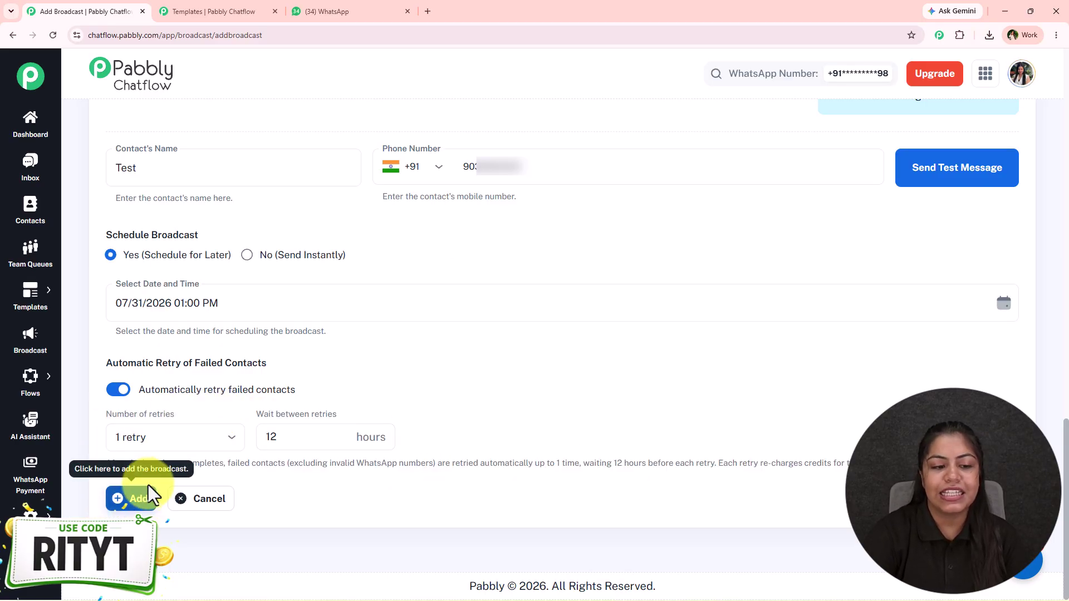
click(134, 498)
click(660, 392)
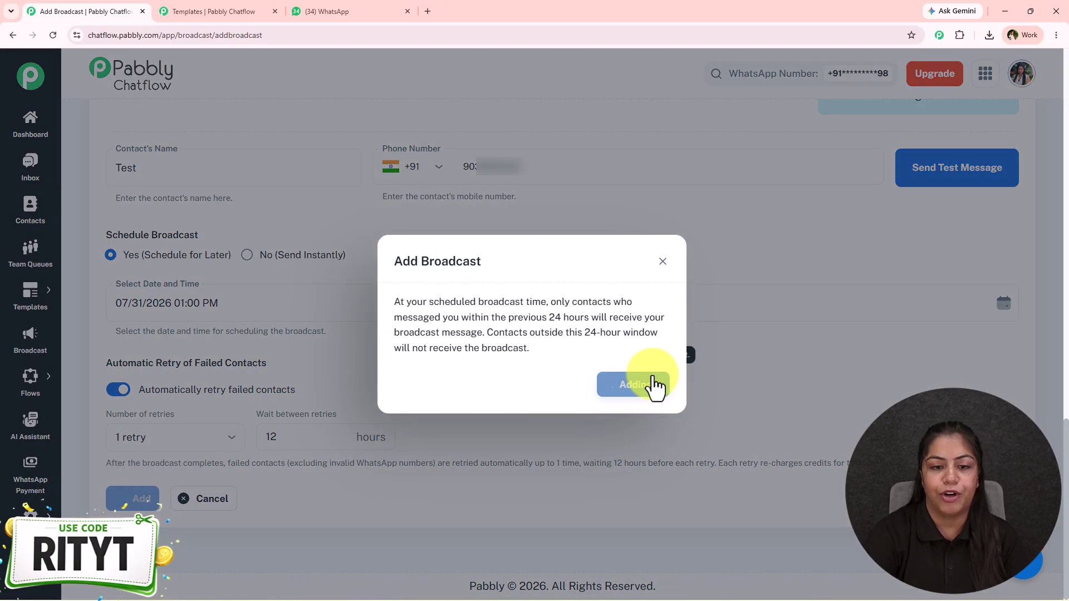
Check the newly added Urban Vogue broadcast's status and scheduled time in the campaign list
scroll(217, 379, down, 3)
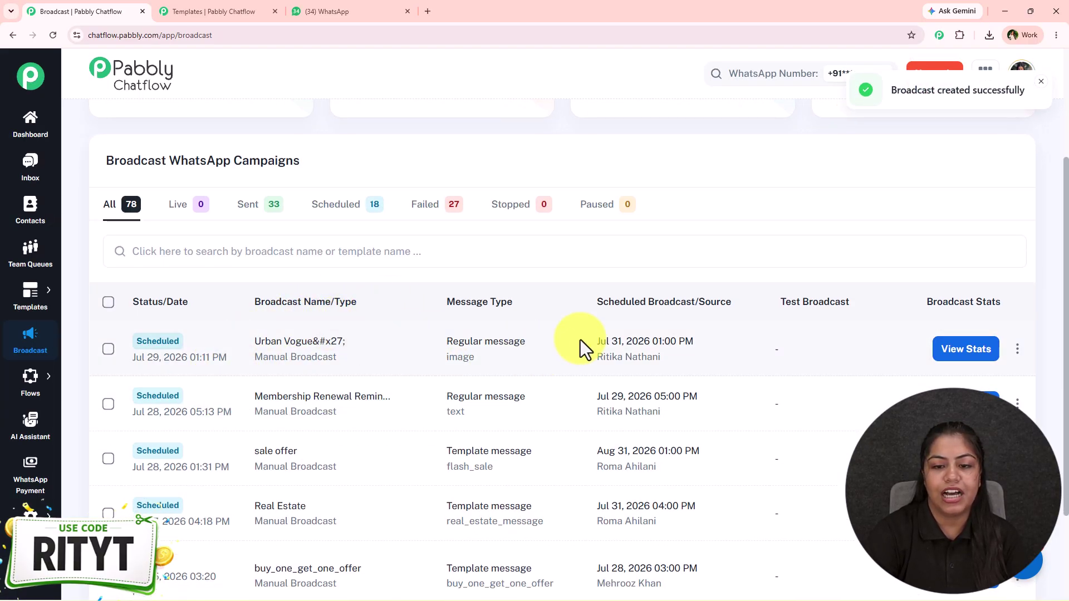
drag(580, 341, 715, 340)
click(716, 338)
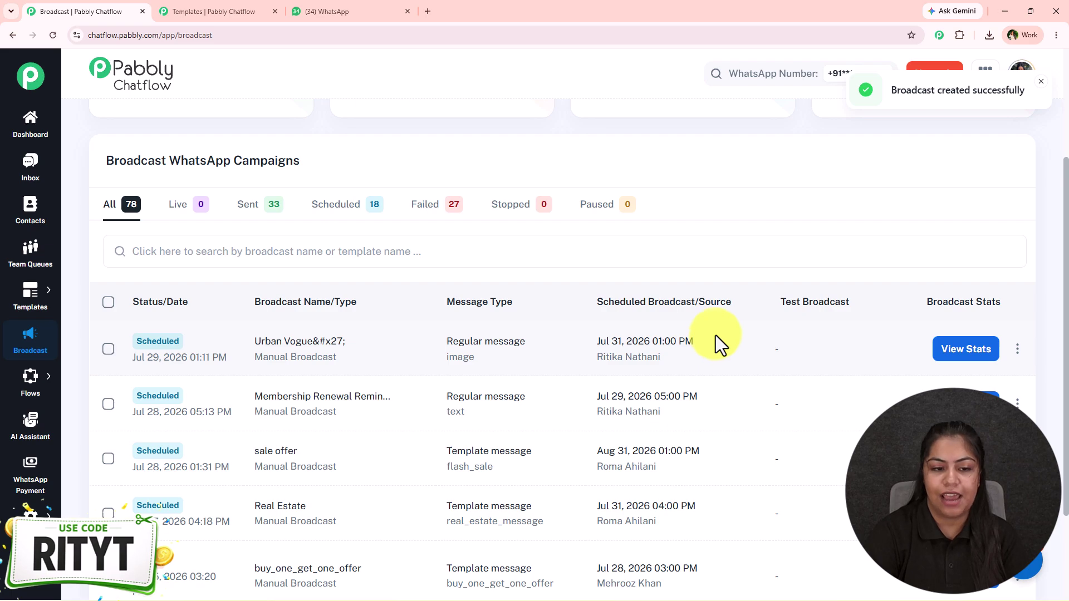
scroll(256, 381, down, 3)
scroll(536, 483, up, 3)
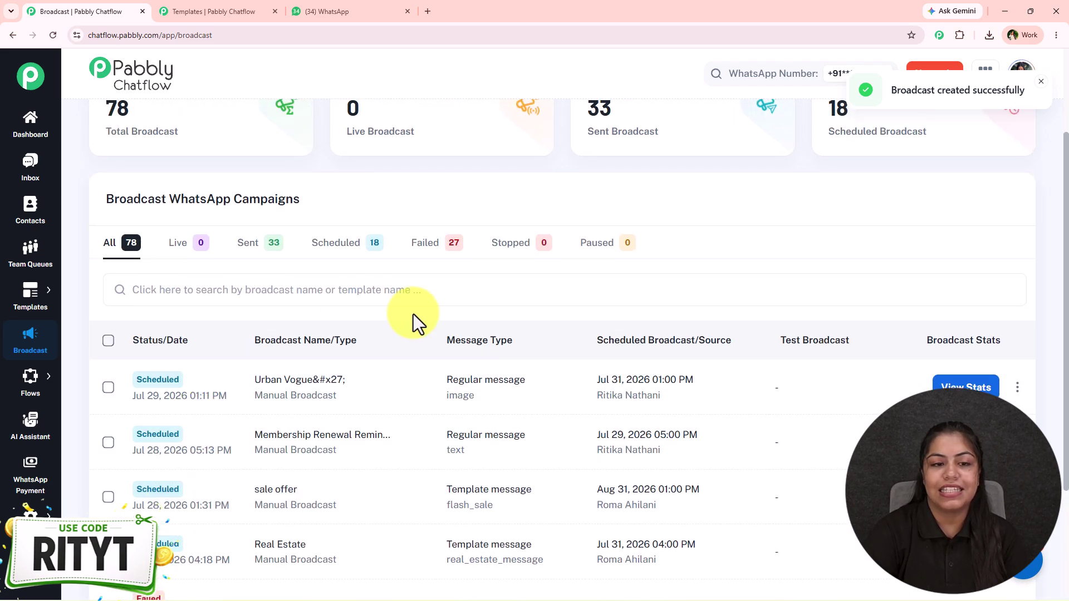
Filter the campaigns to sent broadcasts and examine the delivery statistics in the new_arrivals broadcast report
click(254, 245)
scroll(417, 512, down, 2)
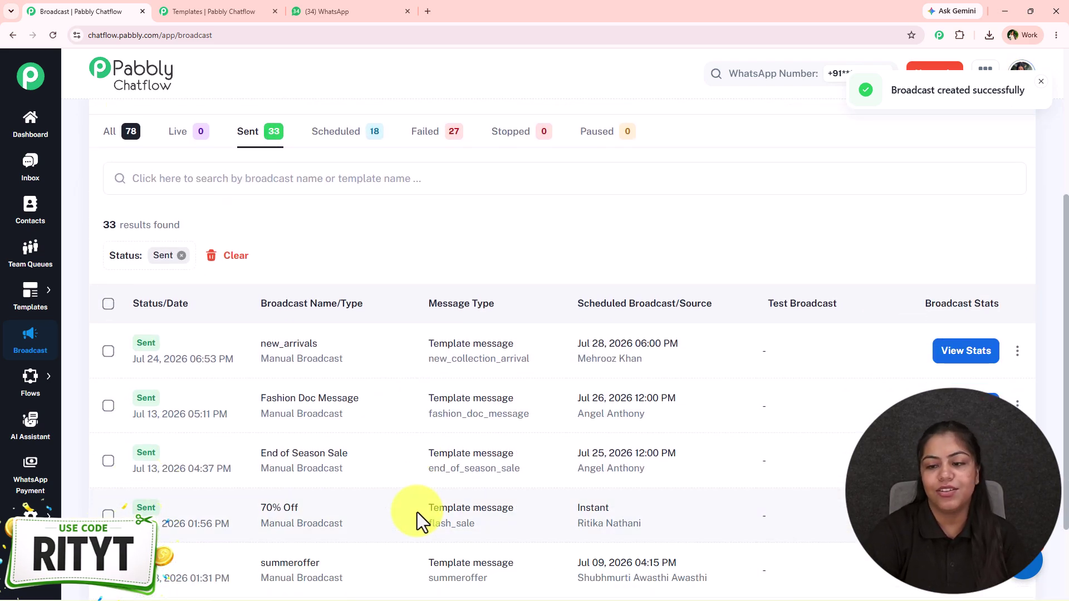
click(936, 351)
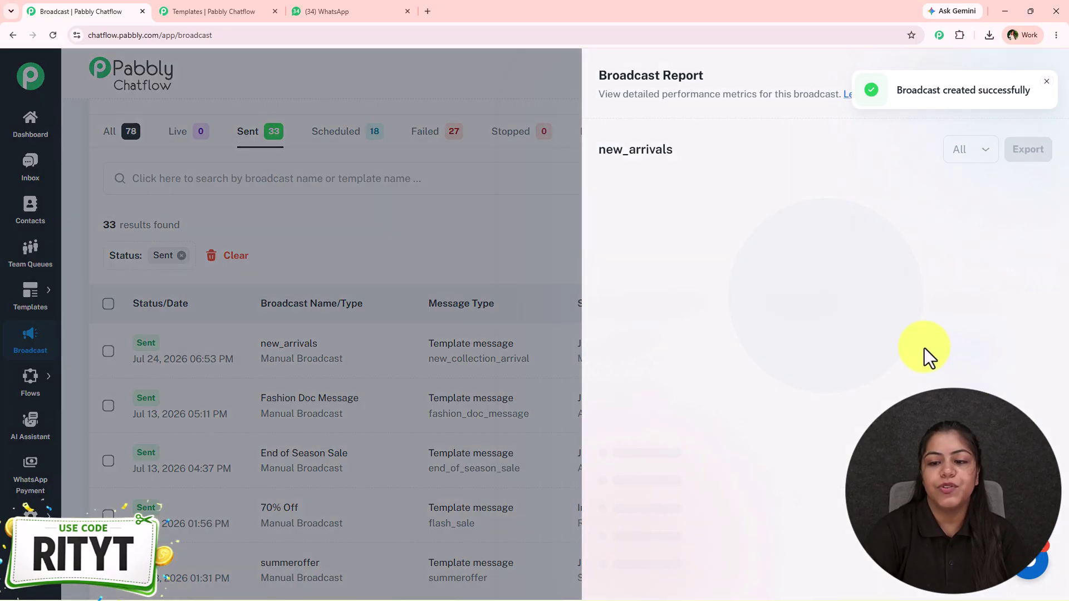
scroll(807, 355, down, 3)
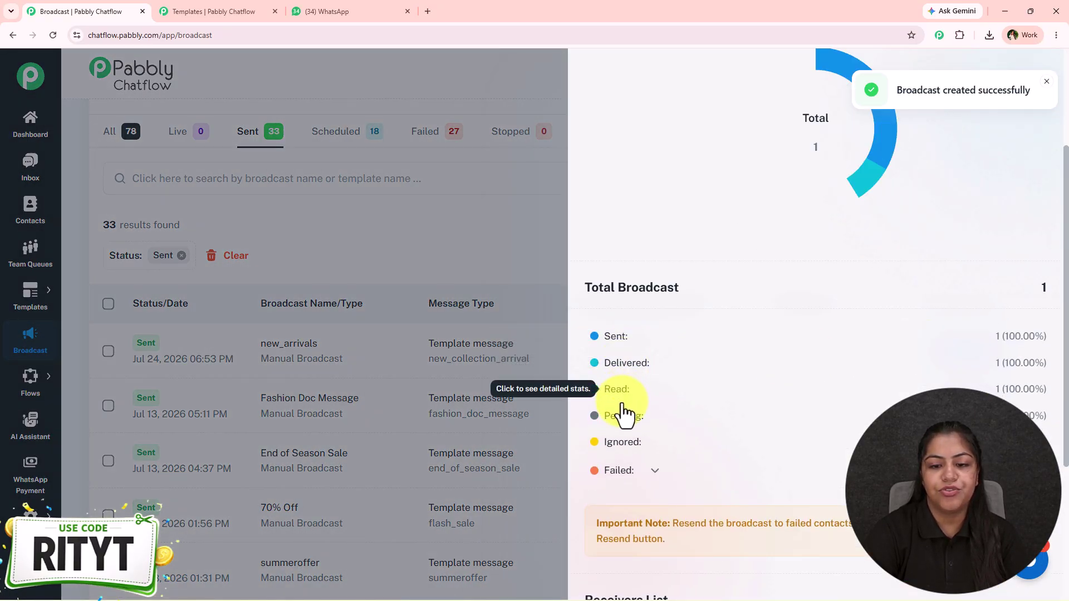
scroll(626, 467, up, 3)
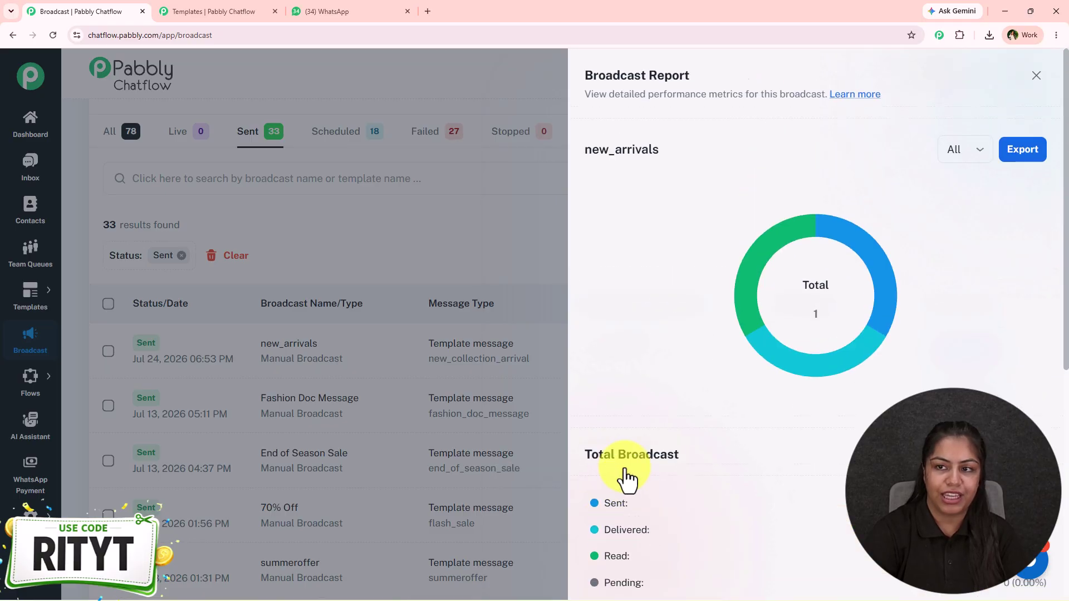
key(Escape)
Switch to WhatsApp and look over the received Freedom Sale message in the Pabbly Chatflow 2 chat
click(327, 11)
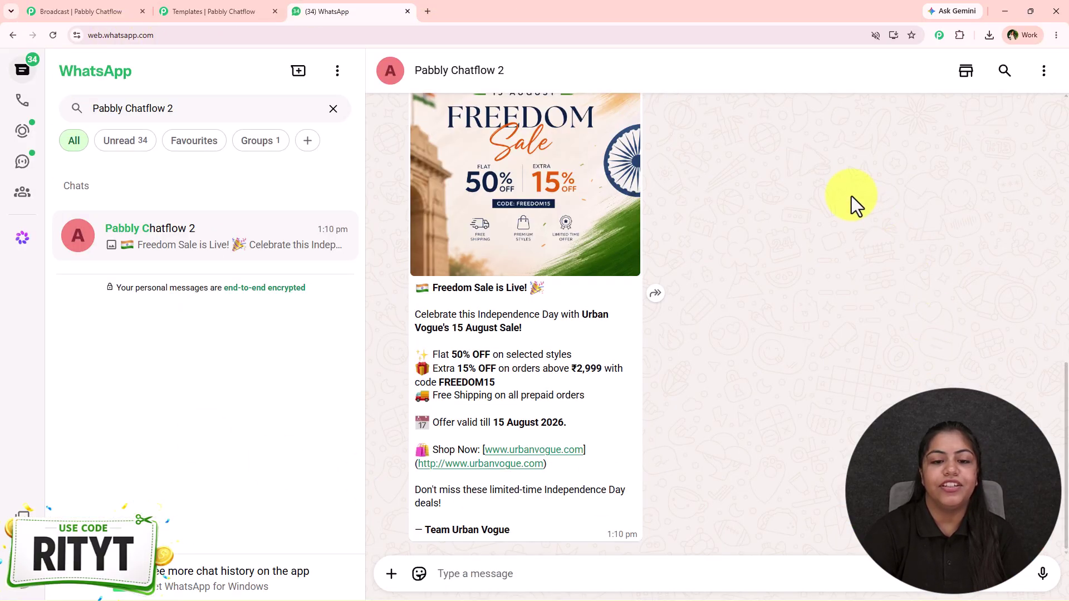
scroll(736, 360, up, 3)
scroll(757, 328, down, 3)
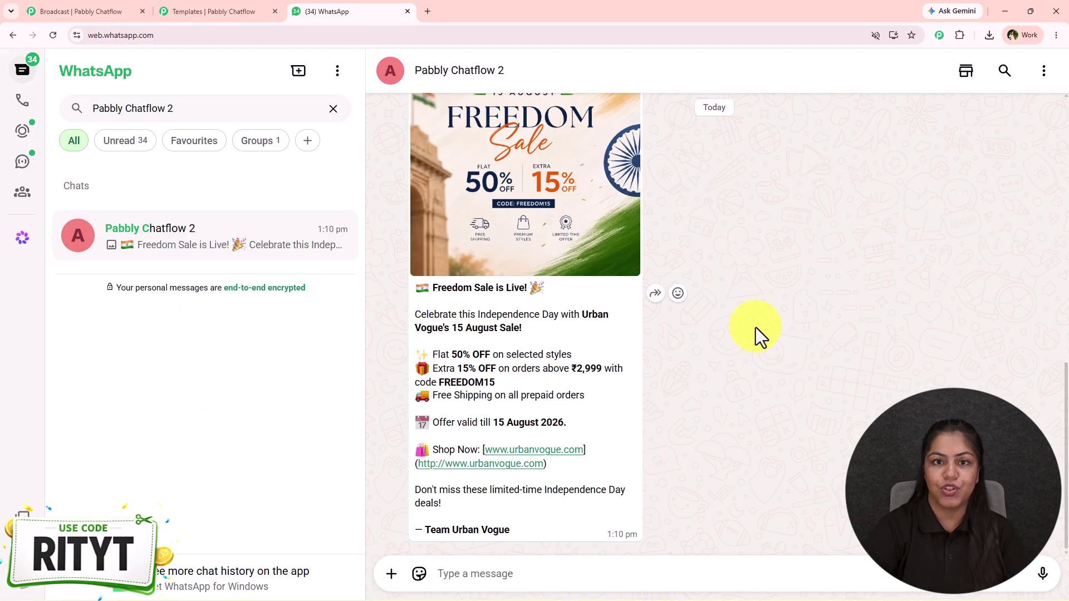